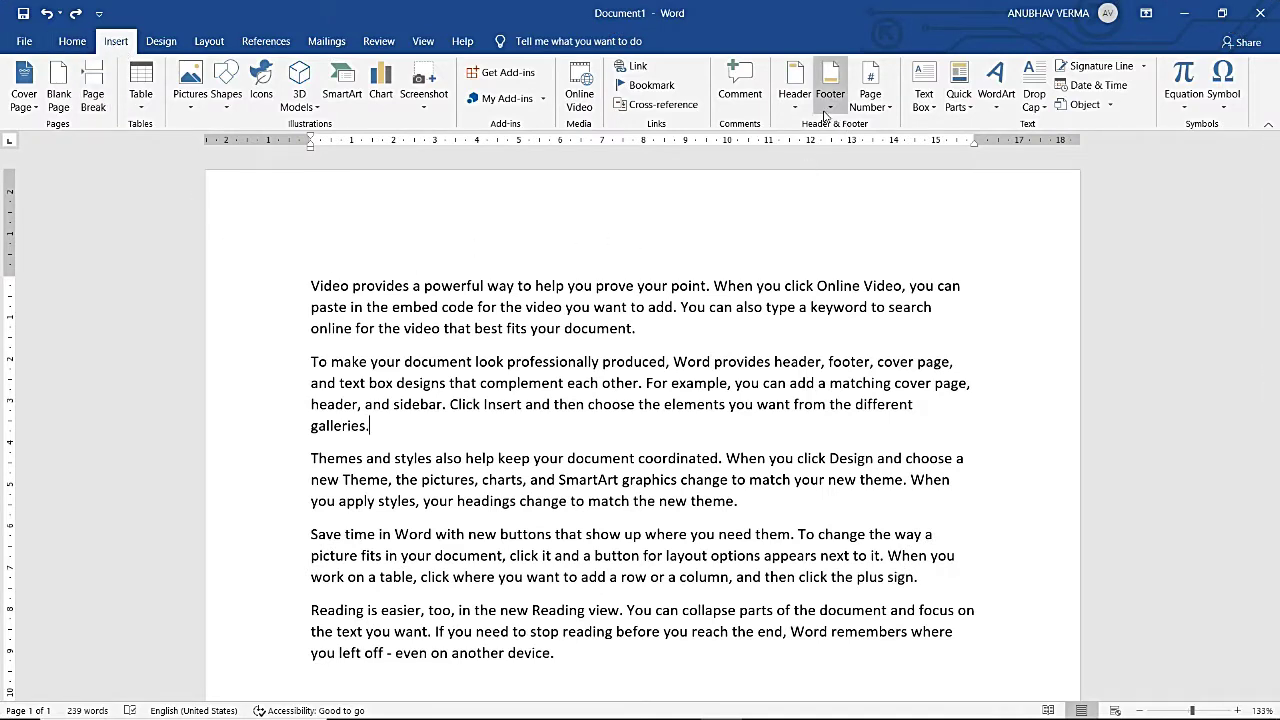
Step: Browse the built-in header designs and page-number options without choosing one
left_click(797, 112)
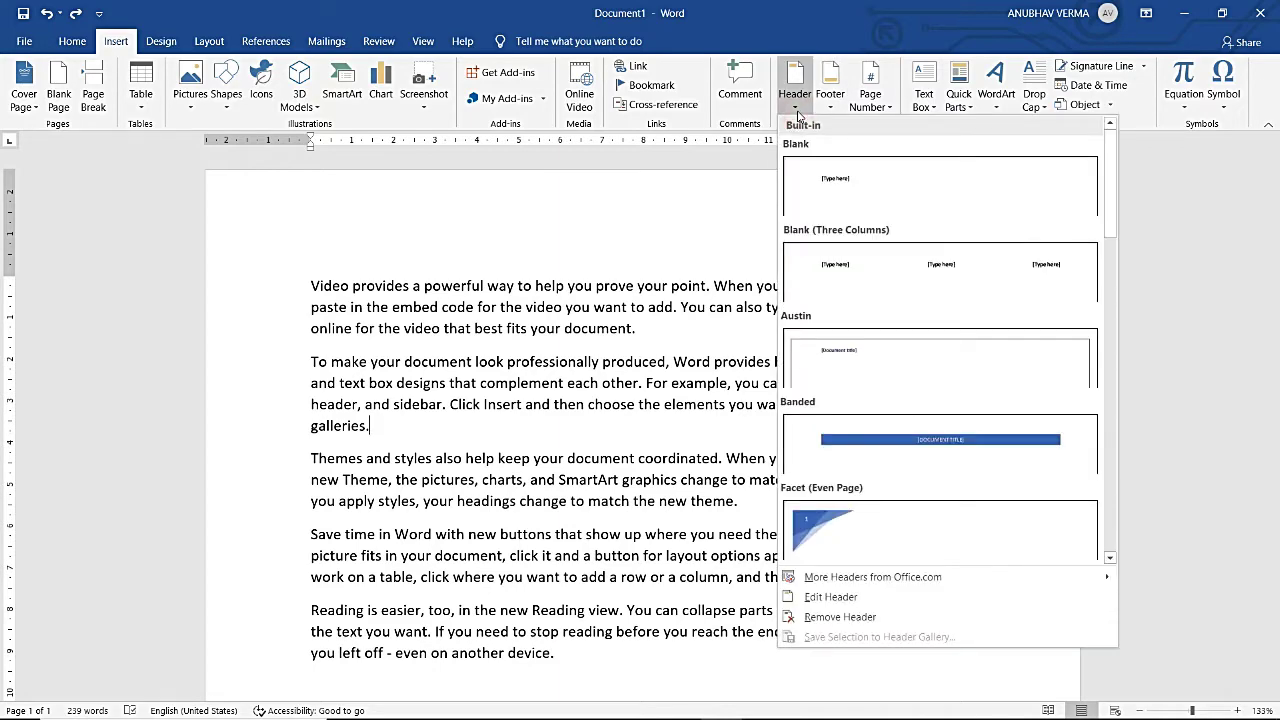
left_click(830, 100)
left_click(866, 108)
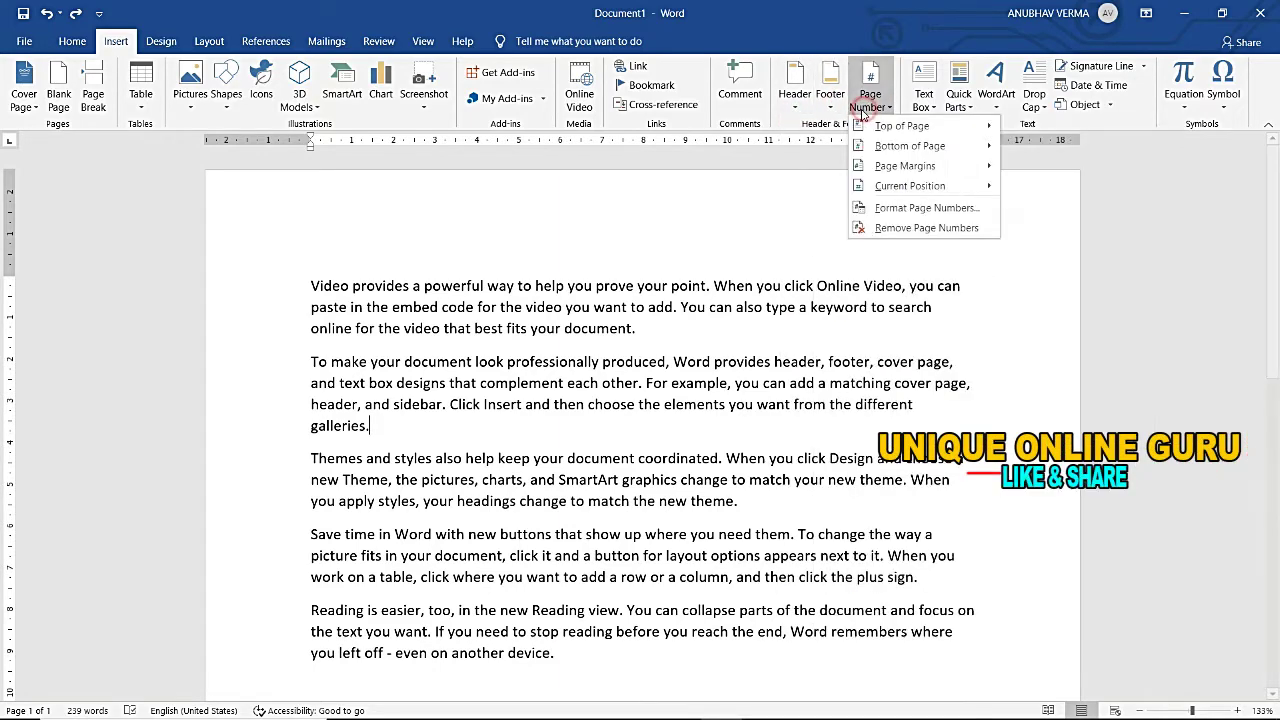
left_click(801, 107)
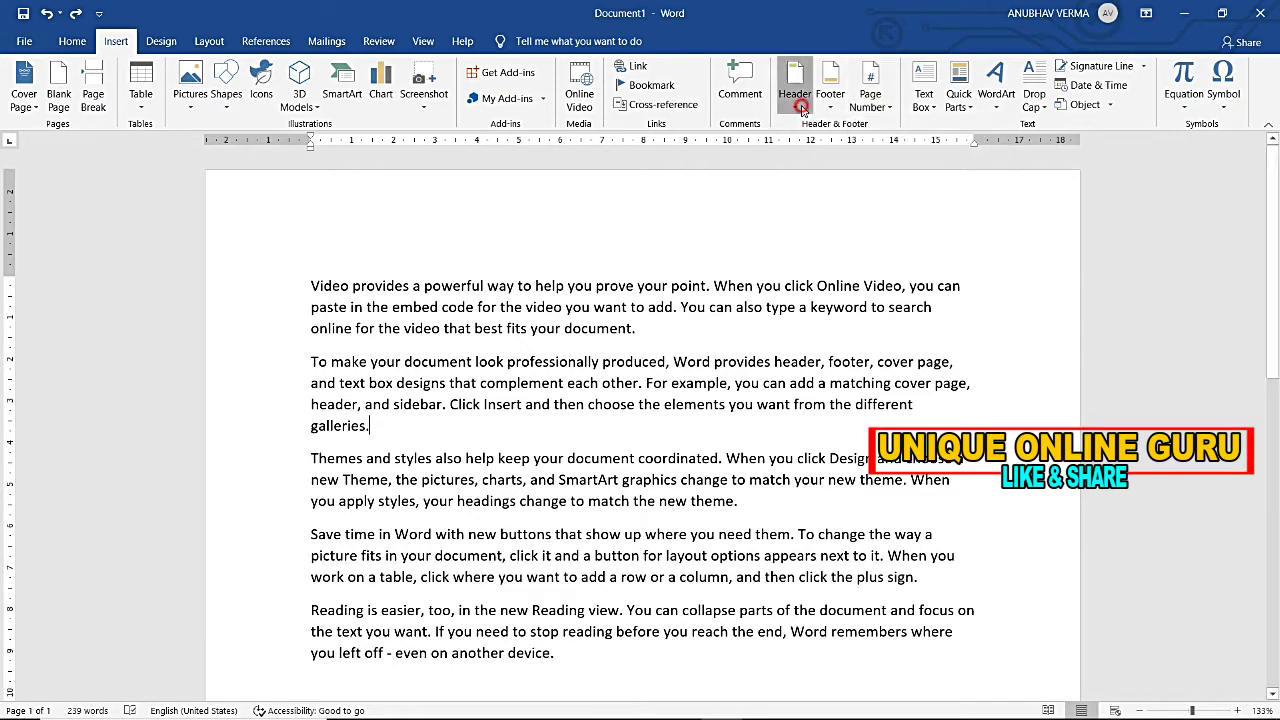
left_click(310, 286)
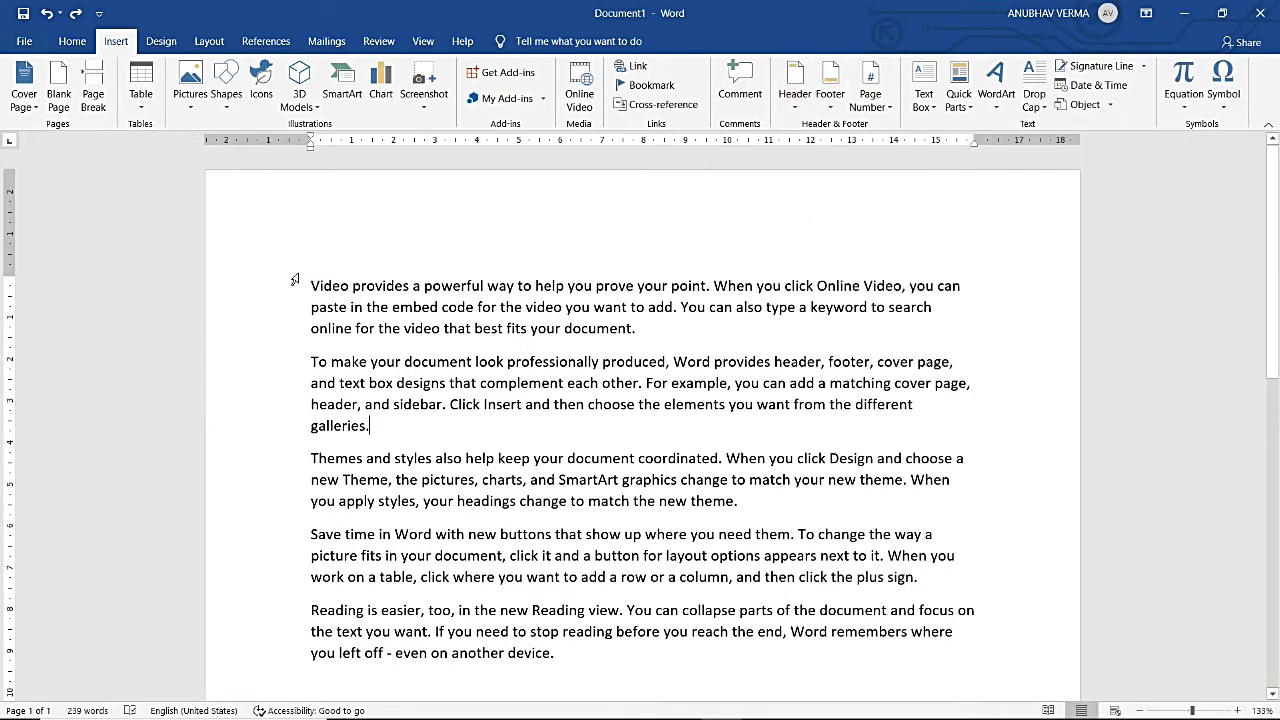
Step: Enter header editing, place the insertion point in the header, then return to the body
double_click(307, 271)
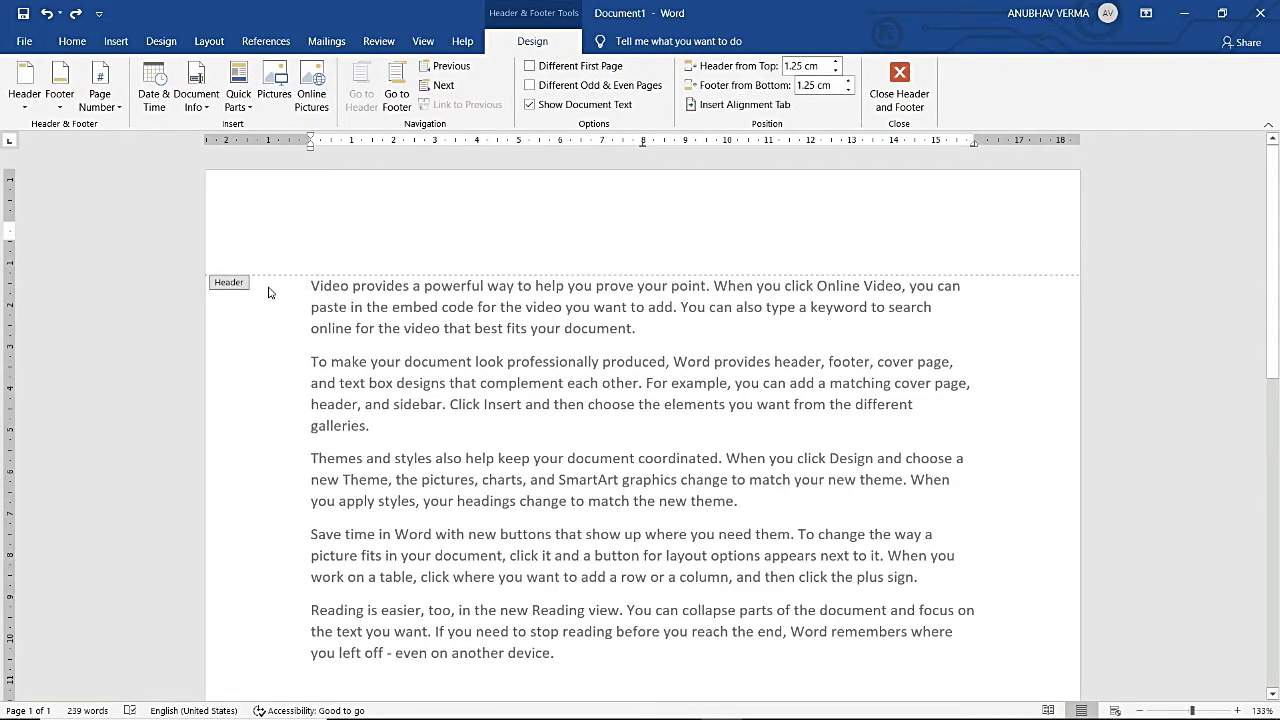
double_click(271, 318)
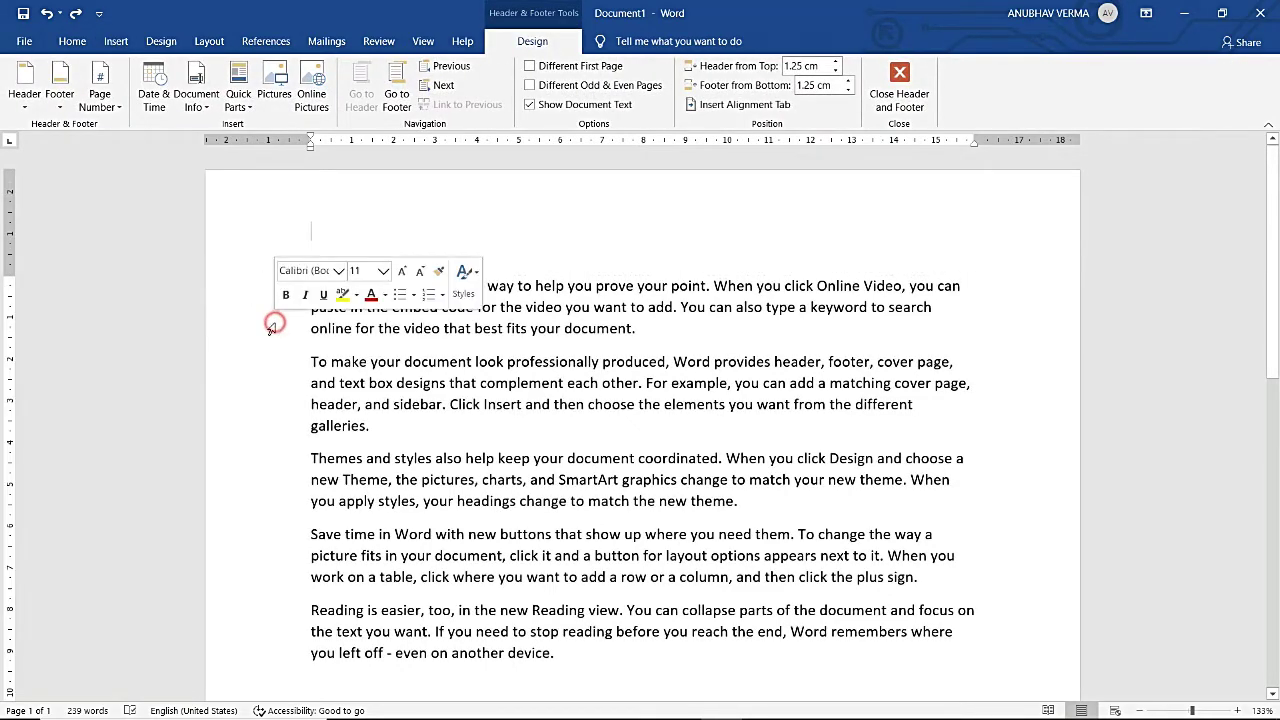
double_click(402, 220)
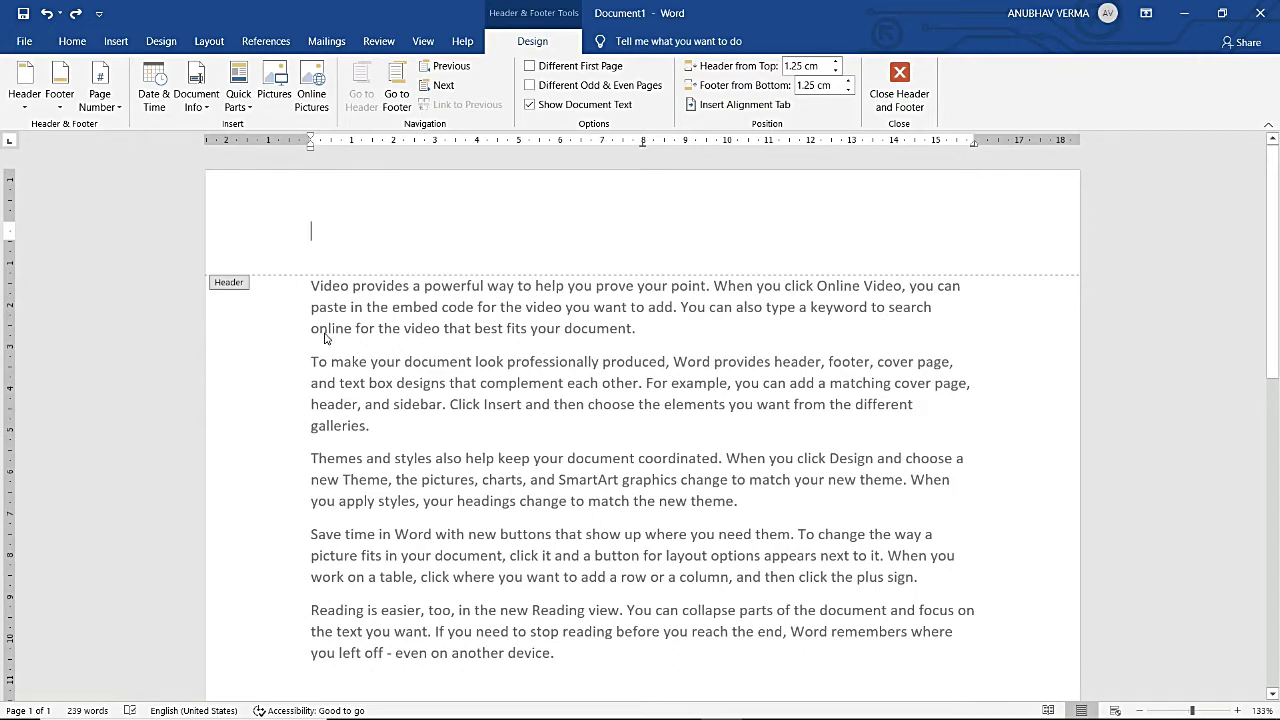
scroll(324, 339, "down", 5)
scroll(324, 339, "down", 5)
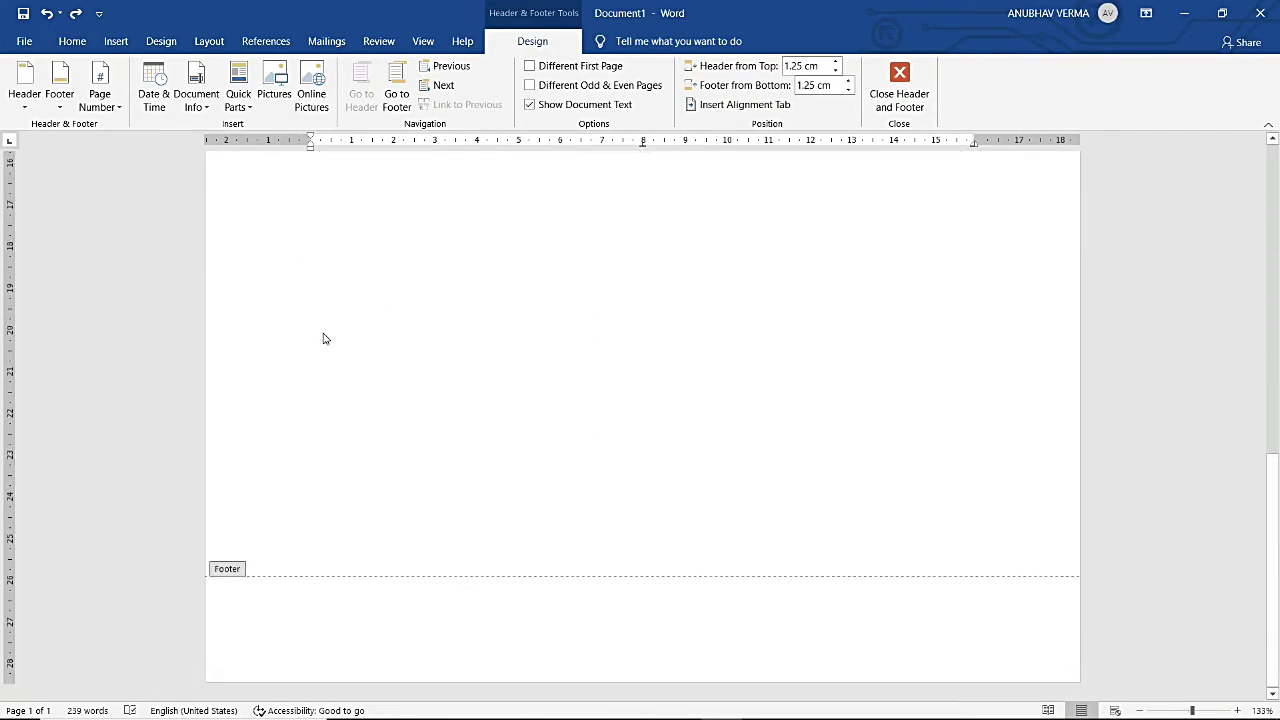
scroll(230, 585, "up", 5)
scroll(230, 585, "up", 5)
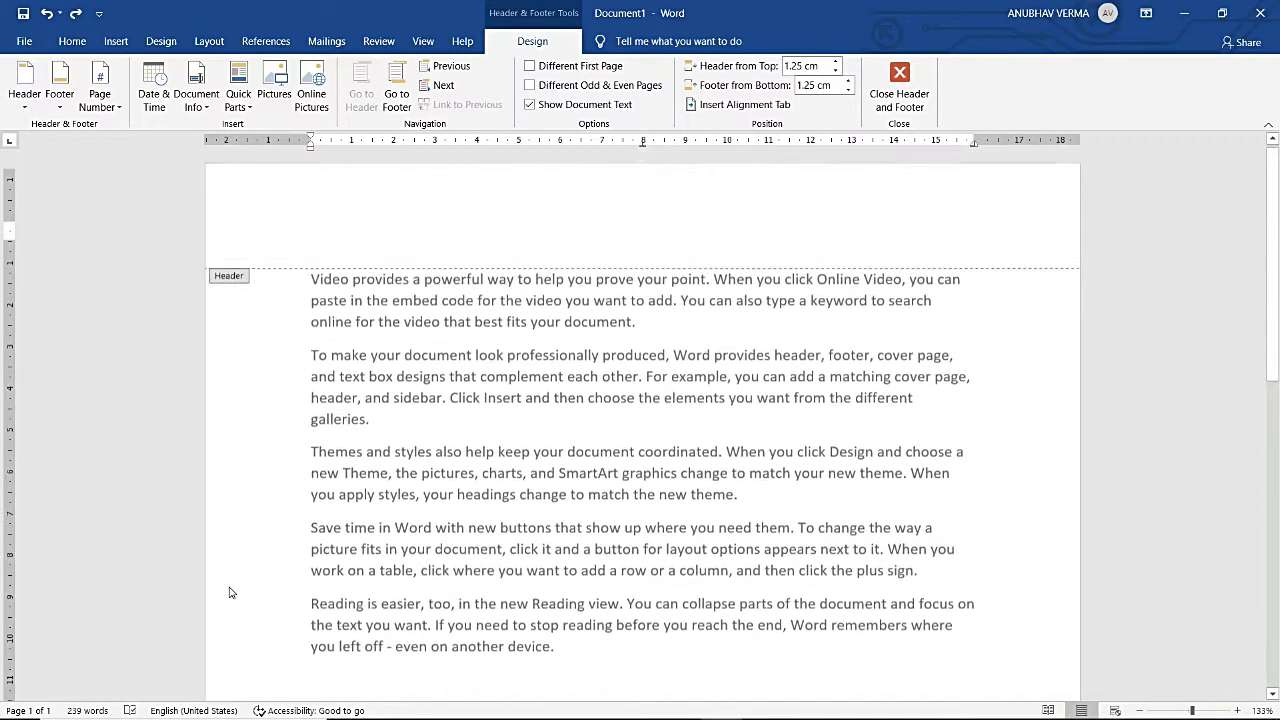
double_click(430, 232)
left_click(428, 234)
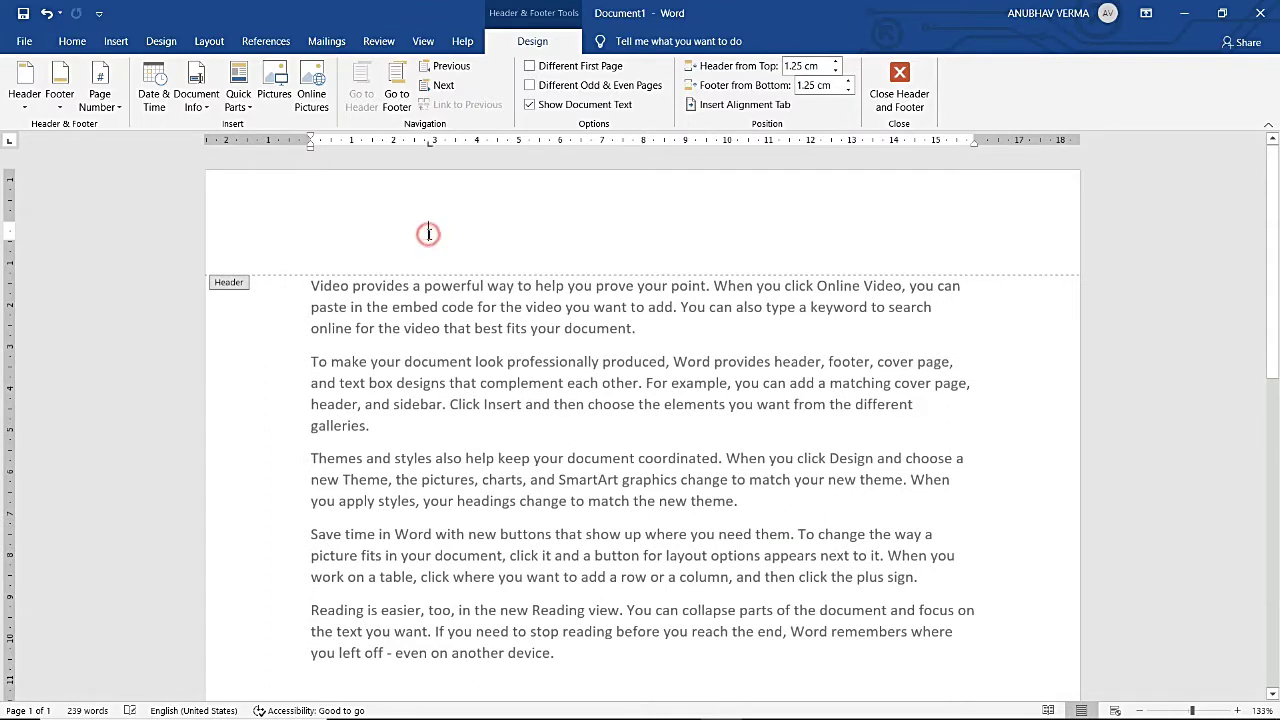
double_click(267, 399)
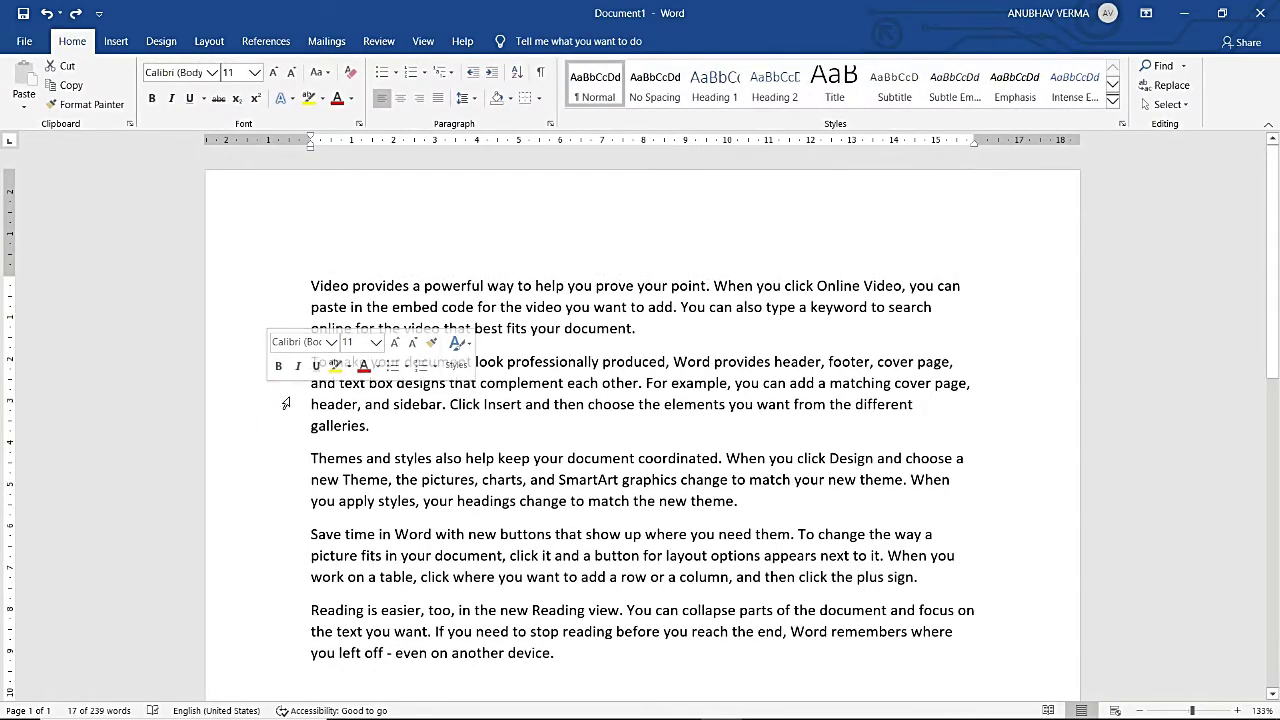
Step: Insert the Motion (Odd Page) header with its heading placeholder and green page-number bar
left_click(116, 41)
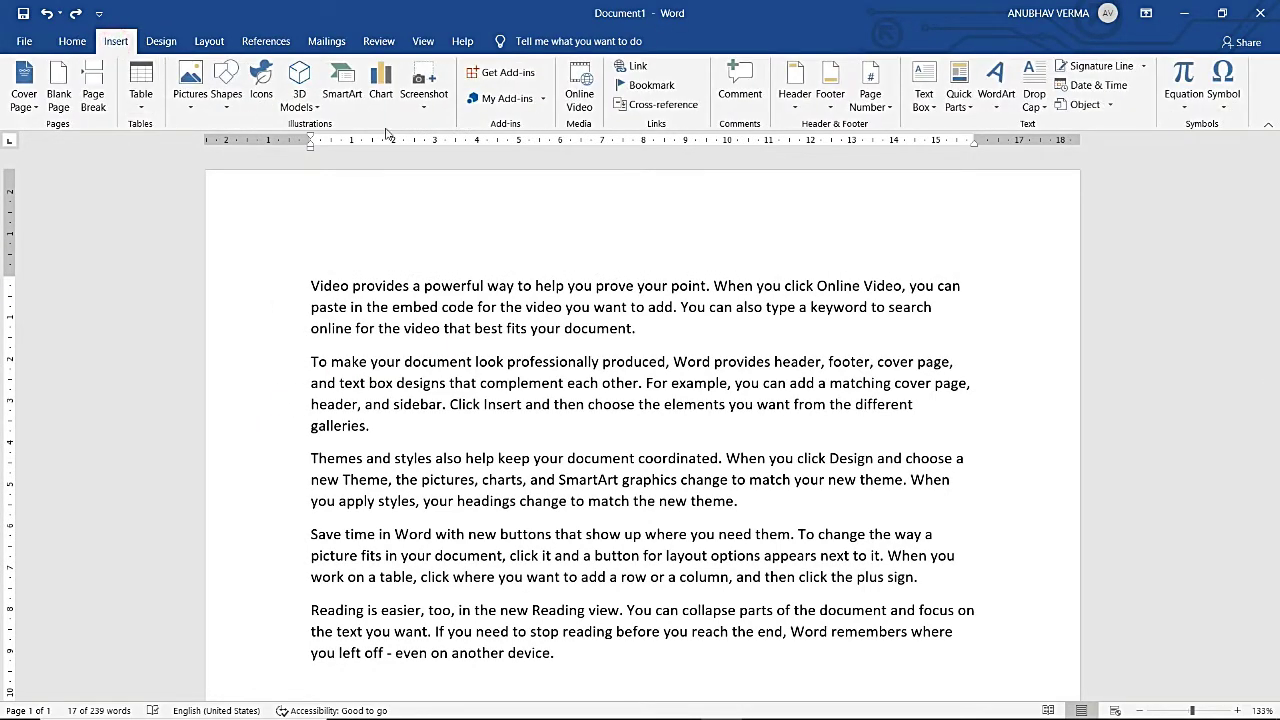
left_click(797, 107)
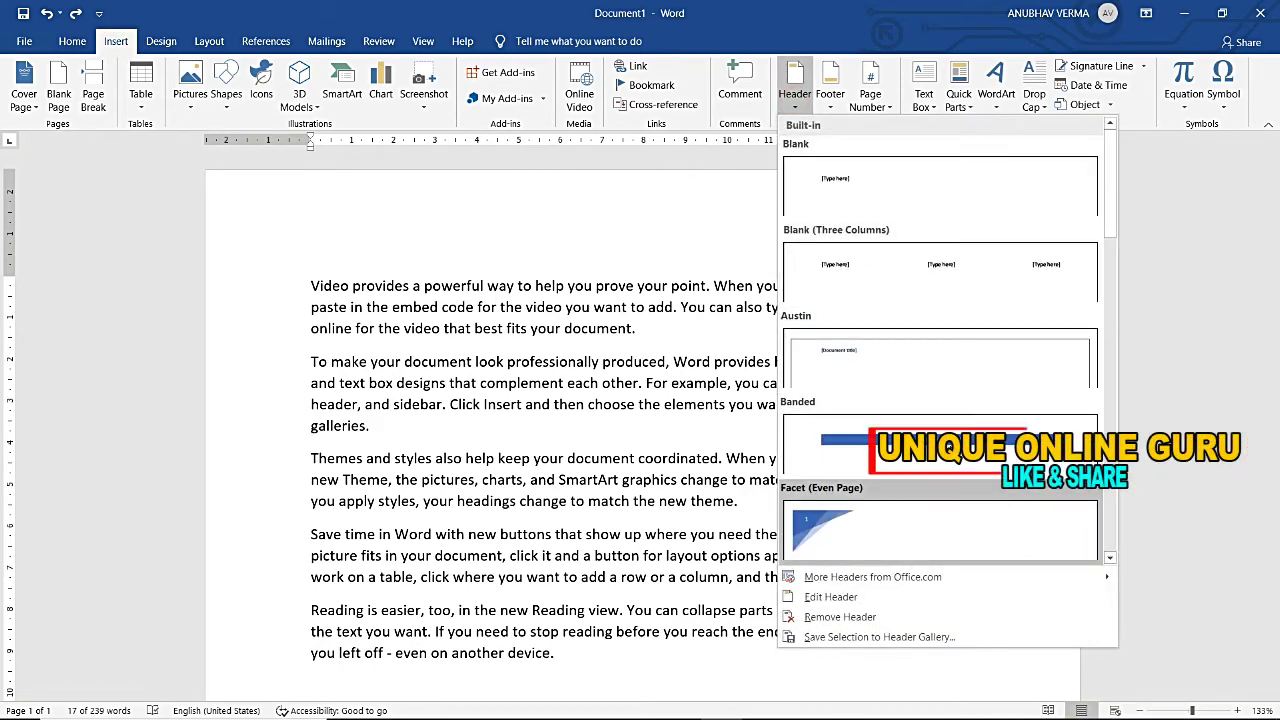
left_click_drag(1118, 232, 1135, 397)
left_click(880, 519)
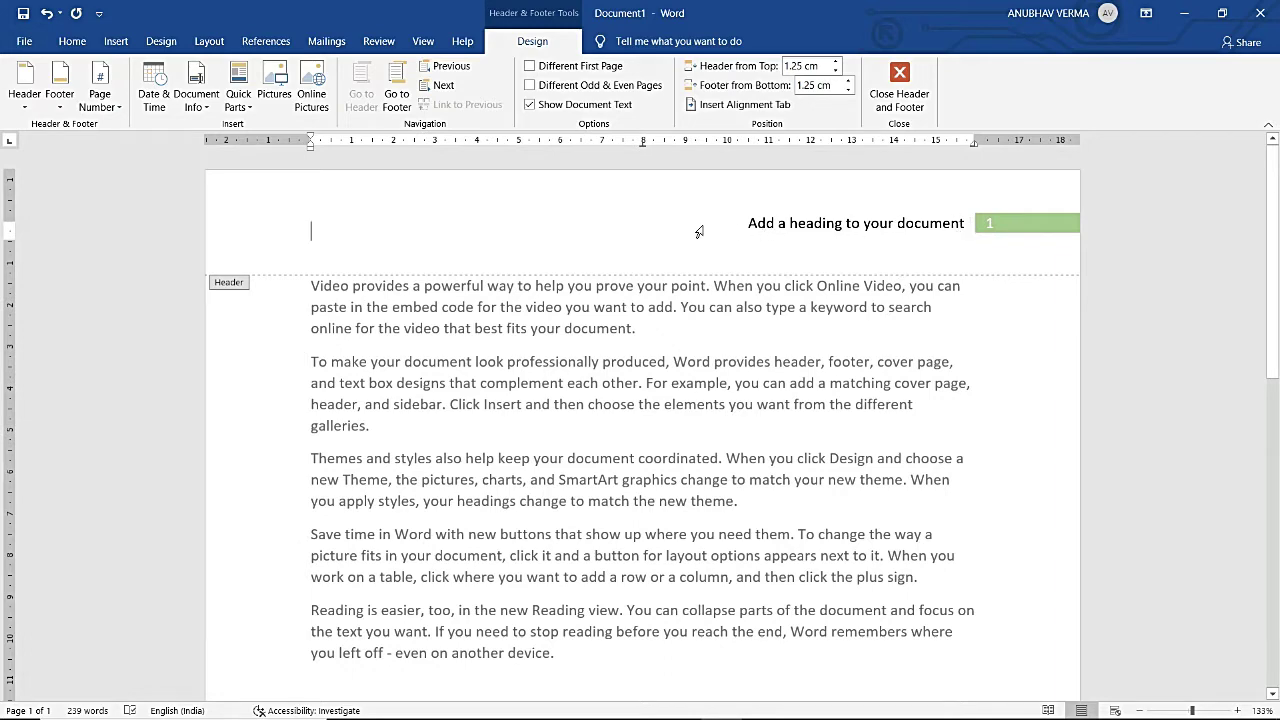
scroll(697, 232, "down", 5)
Step: Swap the header for the orange Retrospect design with [DOCUMENT TITLE] and [DATE] placeholders
scroll(700, 231, "down", 3)
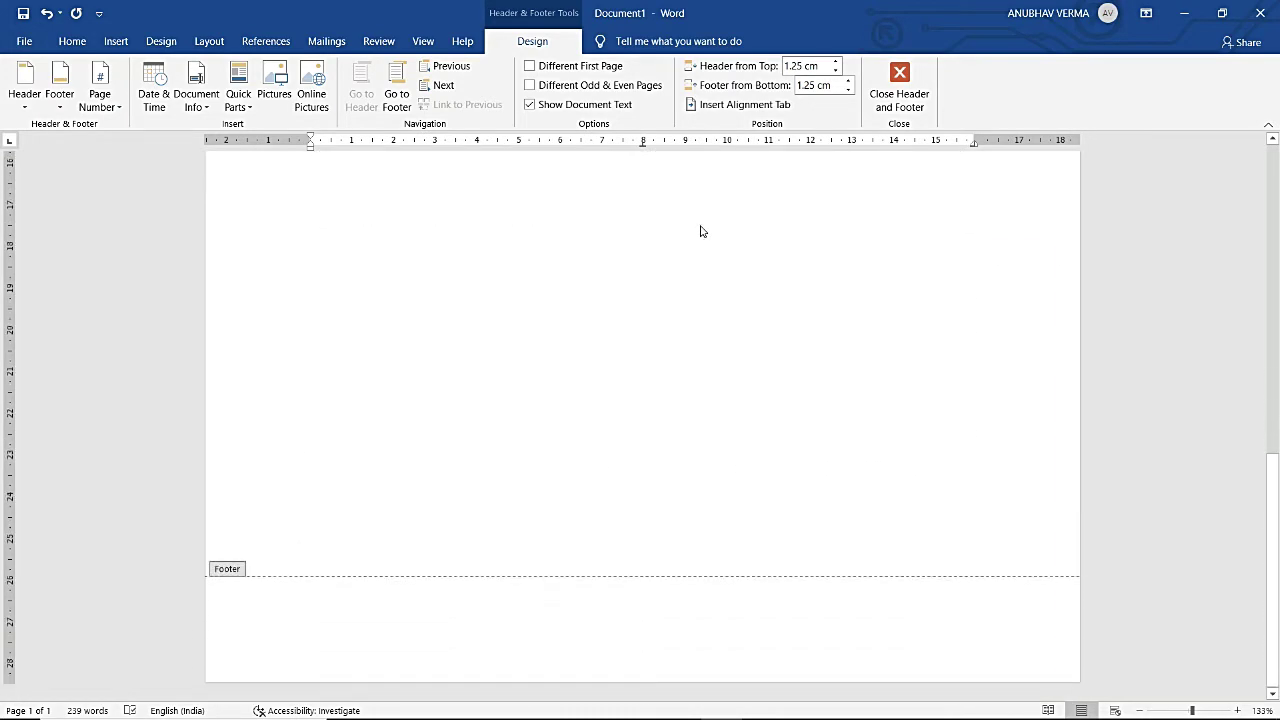
scroll(433, 628, "up", 8)
scroll(433, 628, "up", 1)
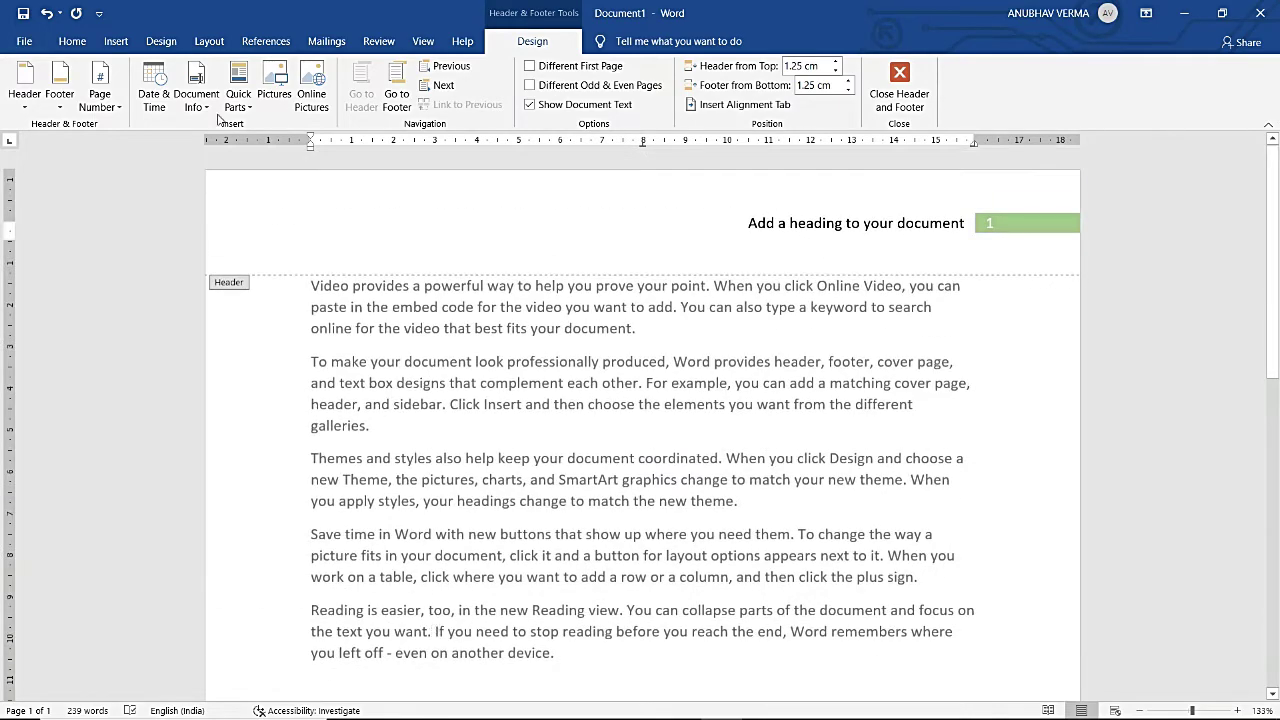
left_click(116, 41)
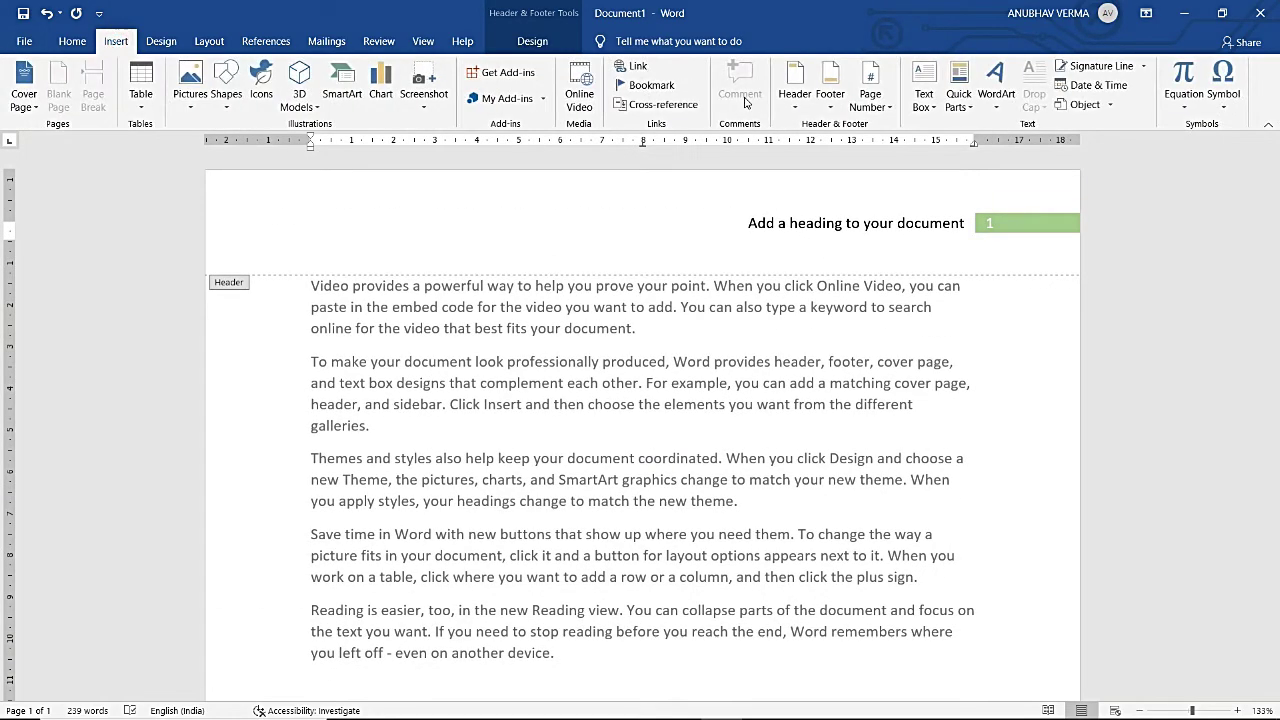
left_click(785, 95)
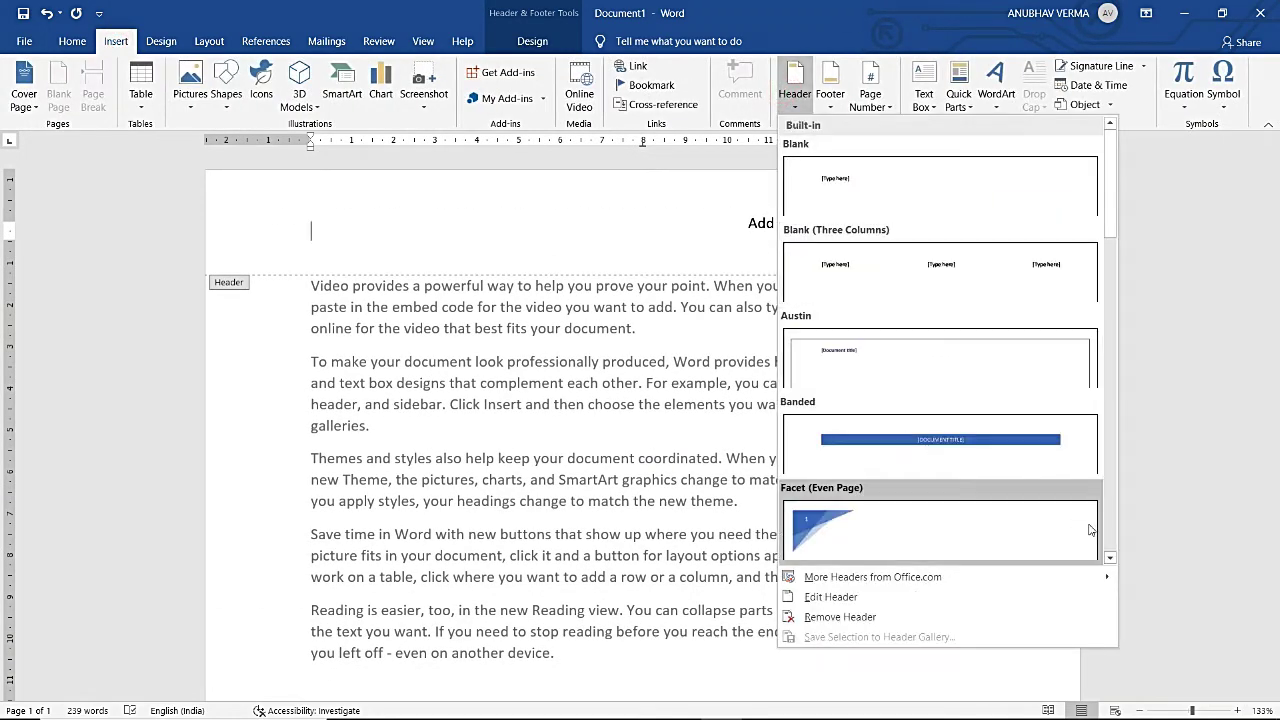
scroll(1047, 527, "down", 5)
scroll(1047, 527, "down", 3)
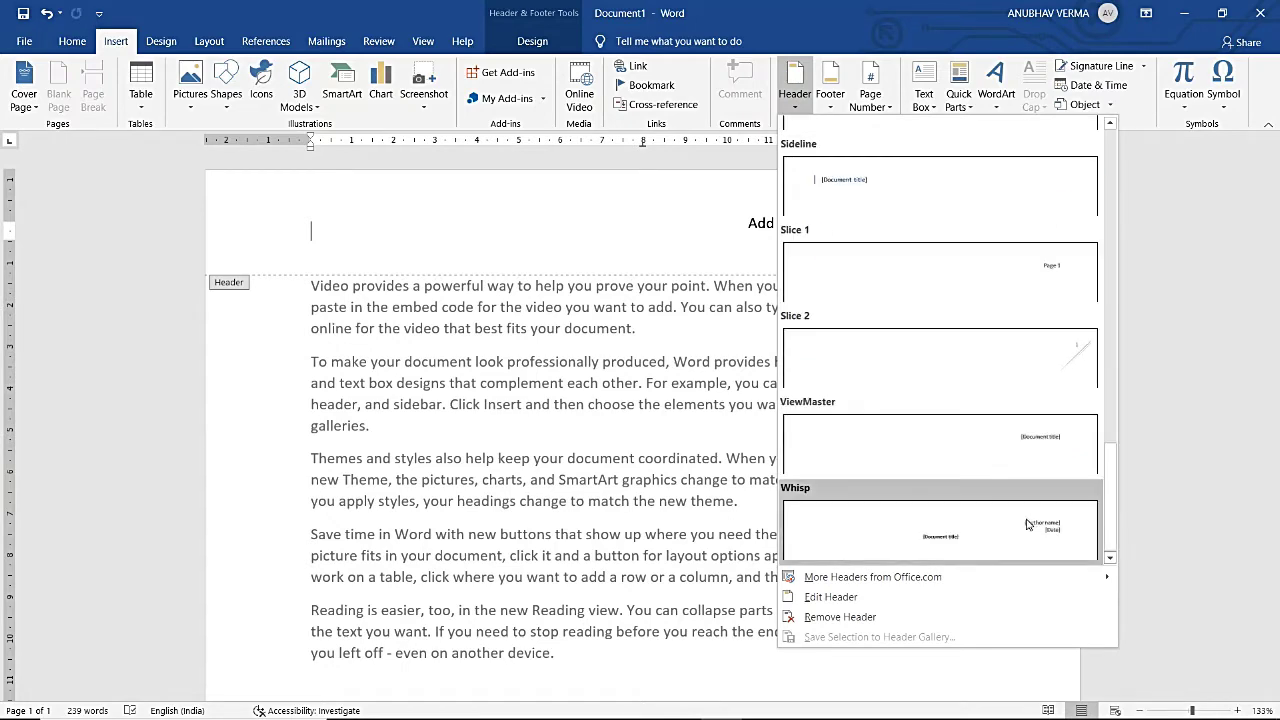
scroll(1026, 523, "up", 3)
left_click(1026, 518)
mouse_move(642, 243)
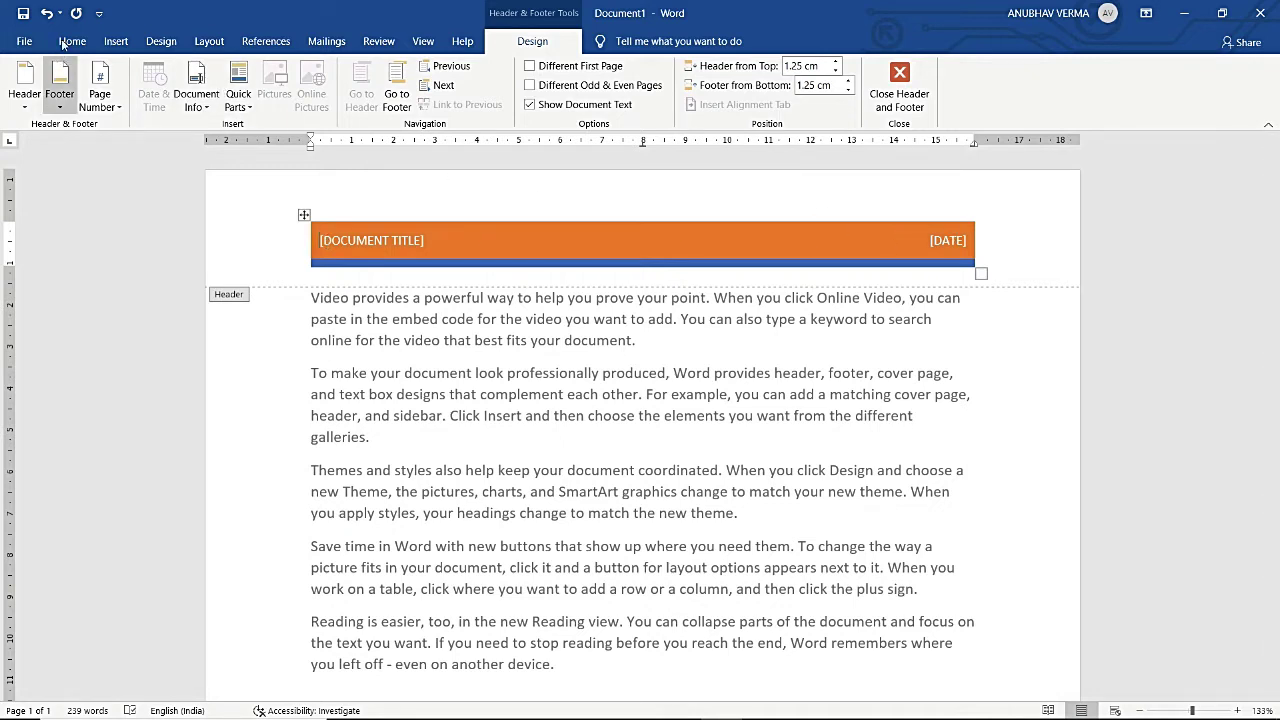
left_click(115, 44)
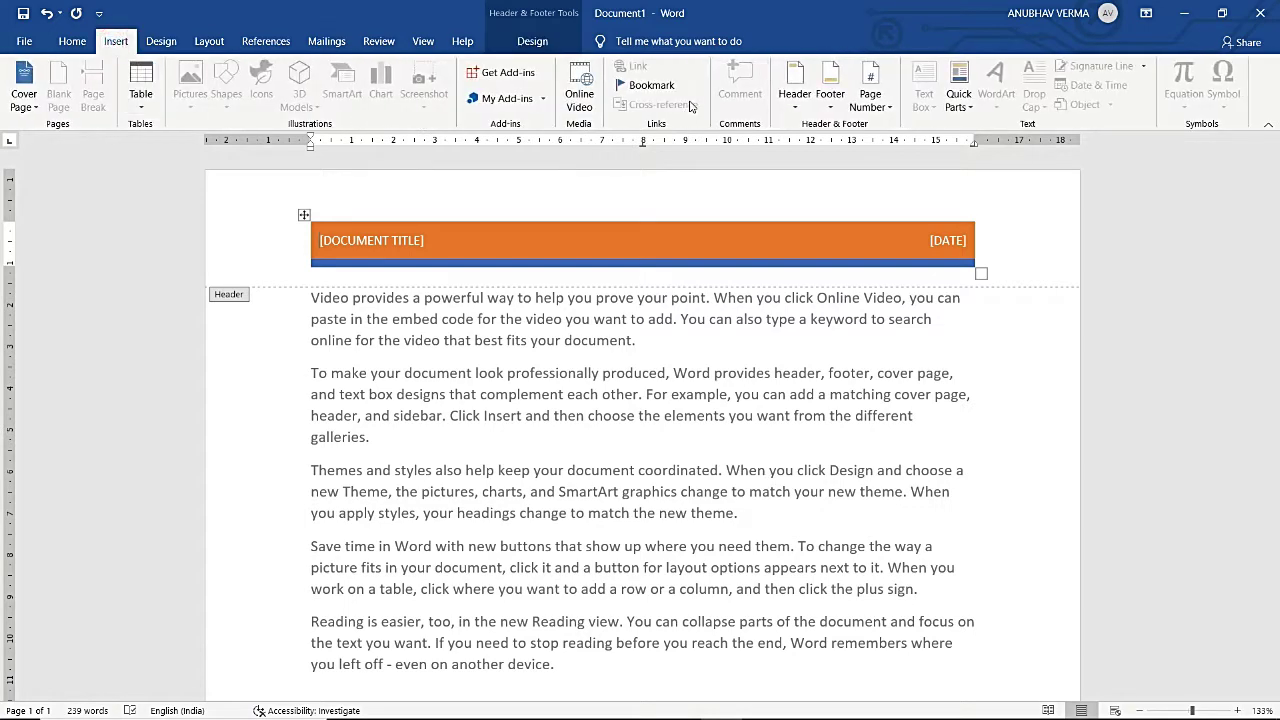
left_click(795, 82)
scroll(940, 494, "down", 5)
scroll(966, 494, "down", 3)
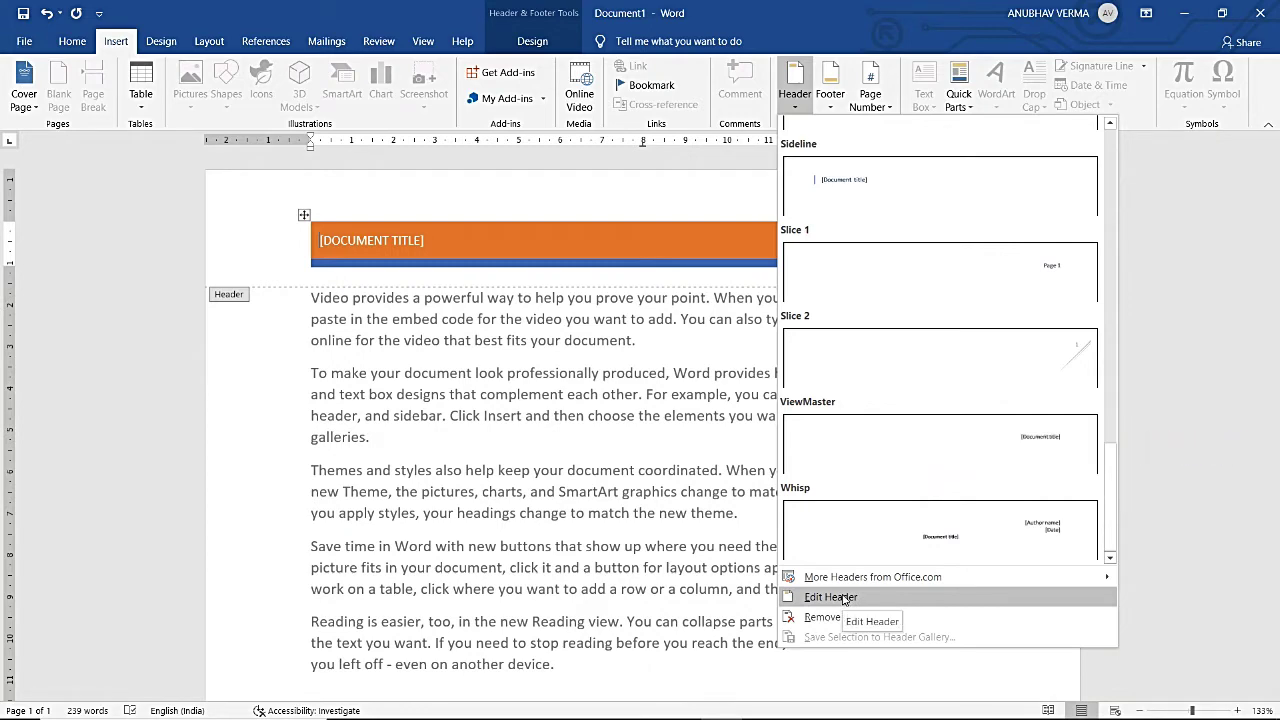
left_click(843, 598)
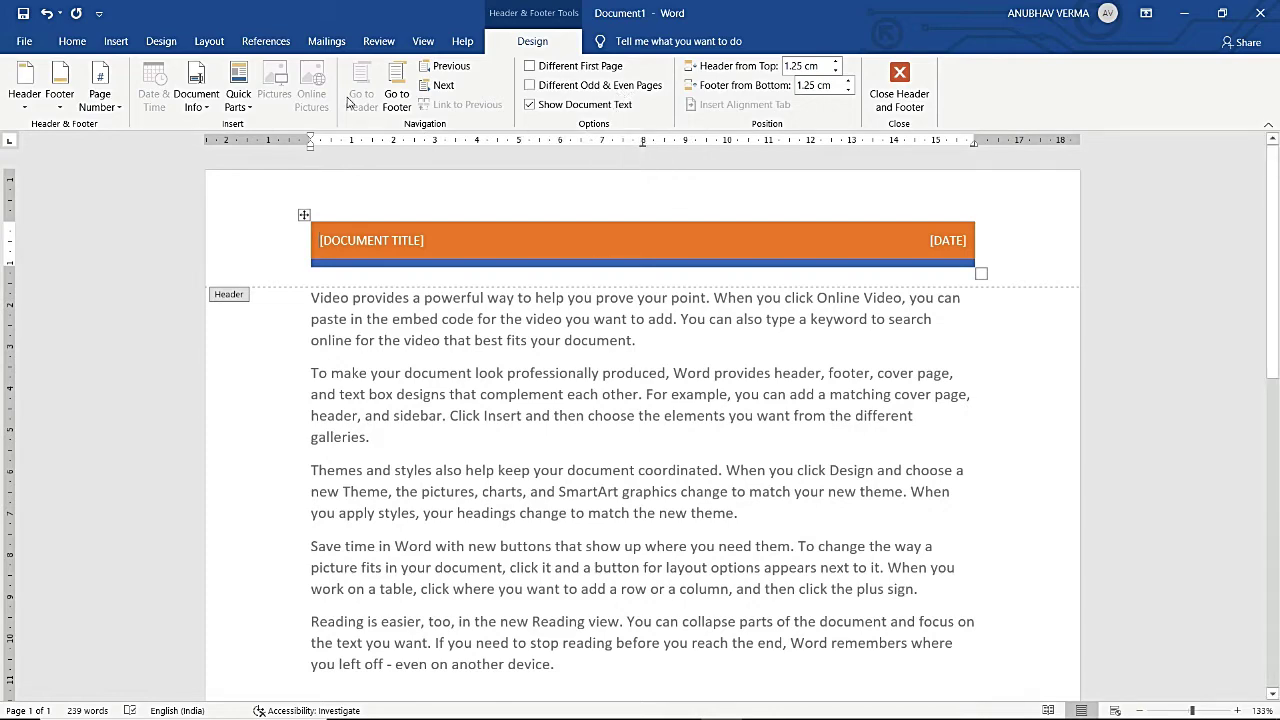
Step: Insert the ViewMaster (Vertical) footer with its [Date] placeholder and page number 1
left_click(116, 41)
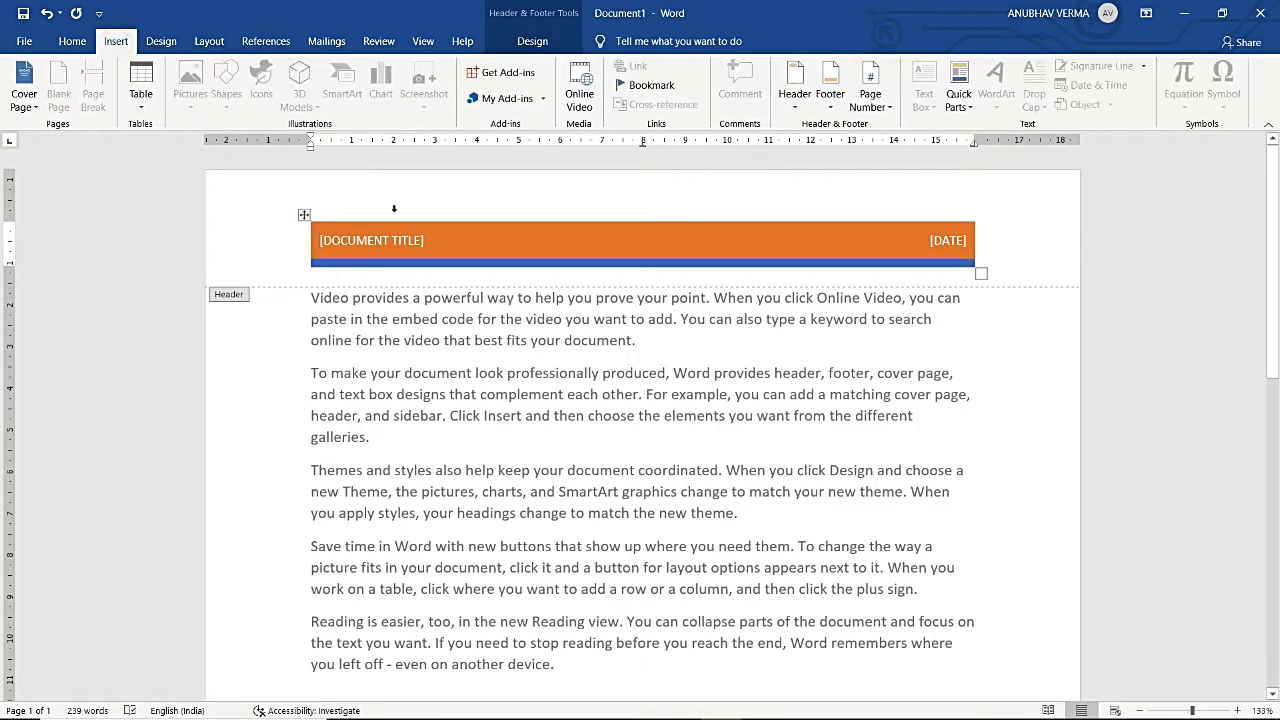
left_click(826, 100)
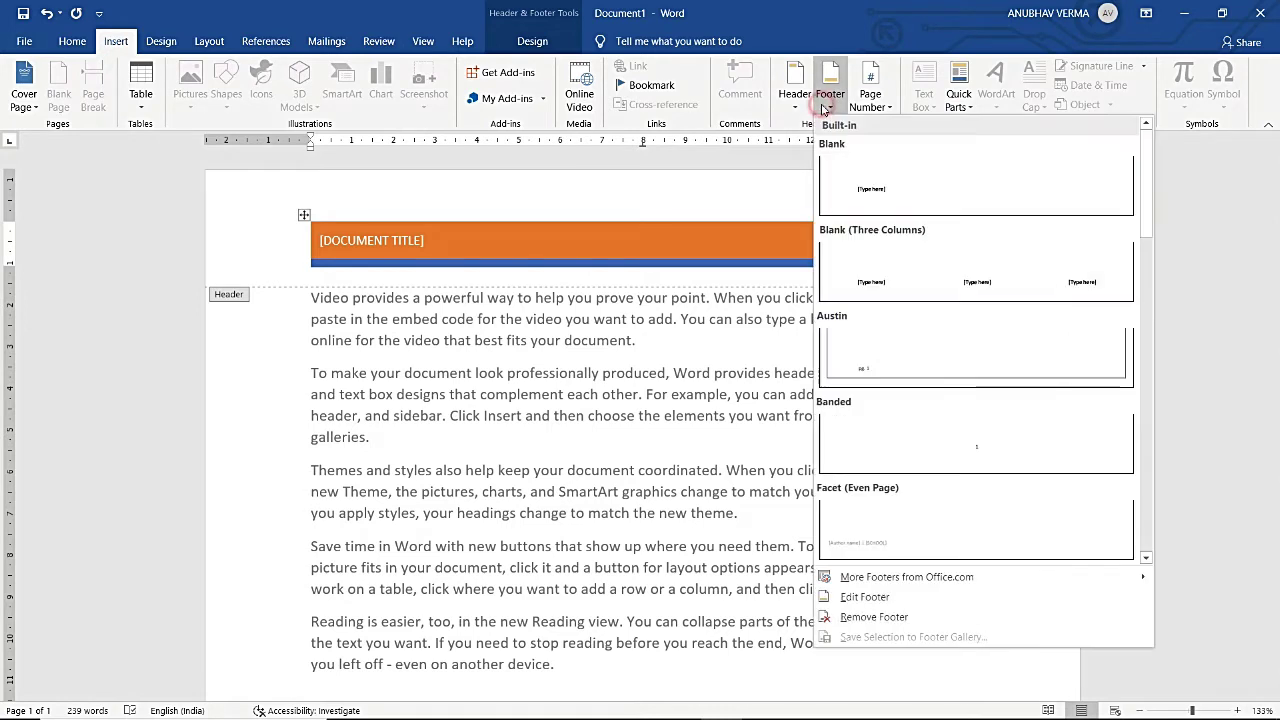
scroll(914, 445, "down", 5)
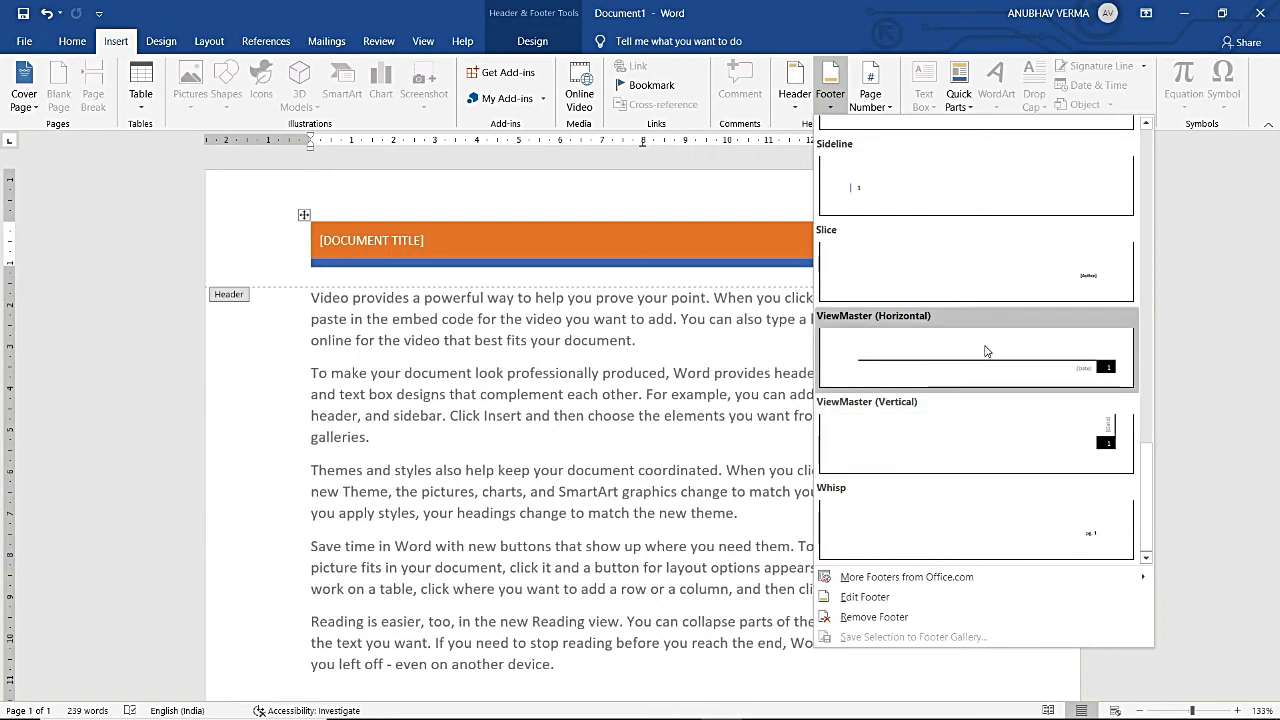
left_click(964, 440)
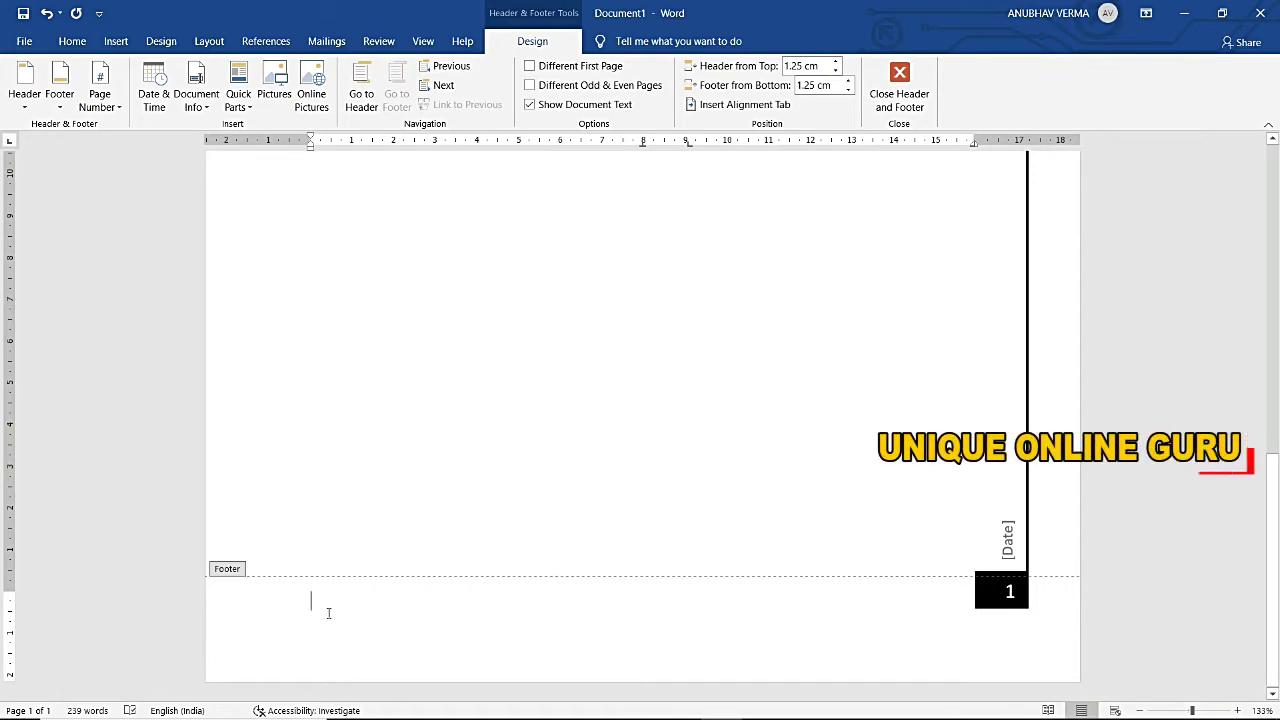
Step: Show the Top of Page page-number designs, Plain Number 1 through Accent Bar 2
scroll(328, 613, "up", 15)
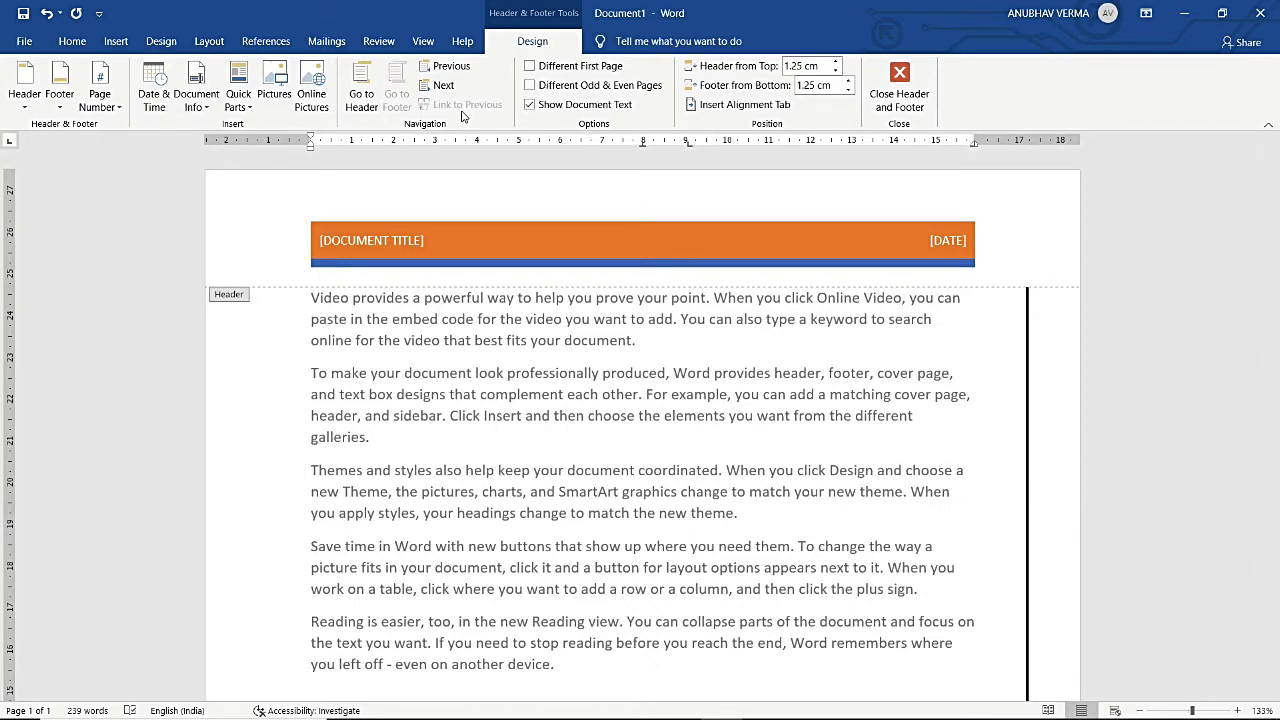
left_click(116, 41)
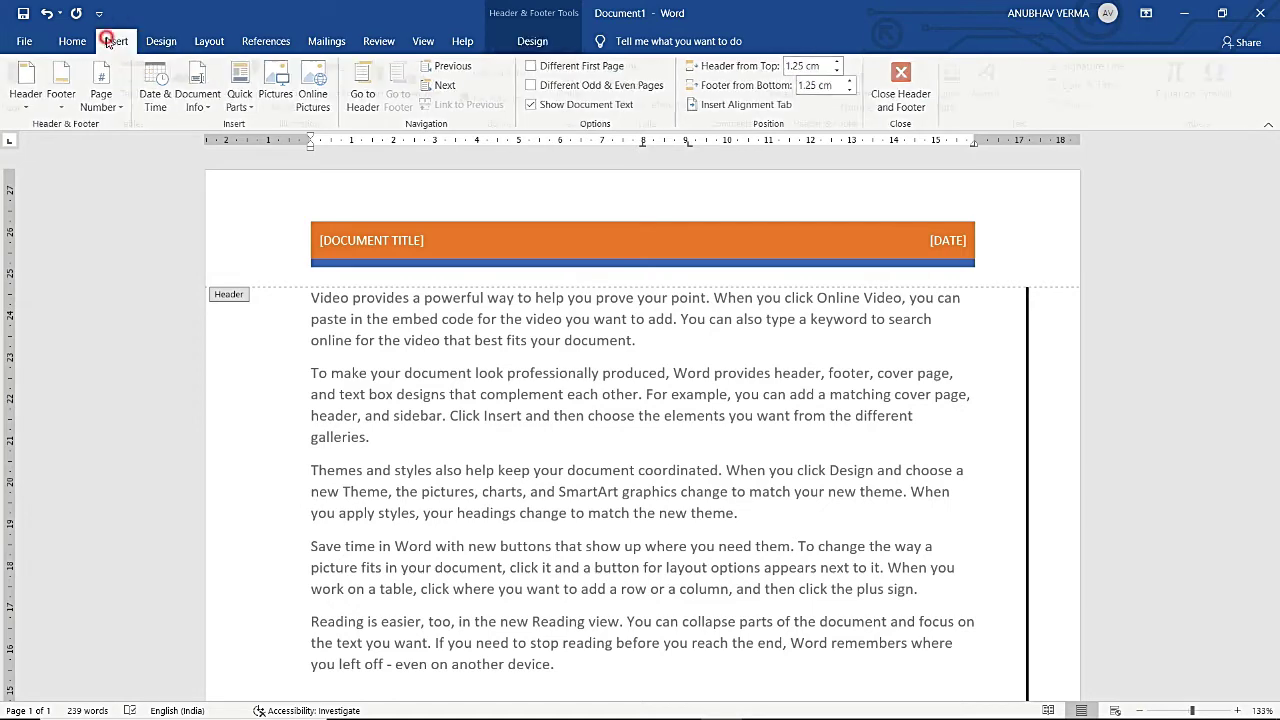
left_click(887, 108)
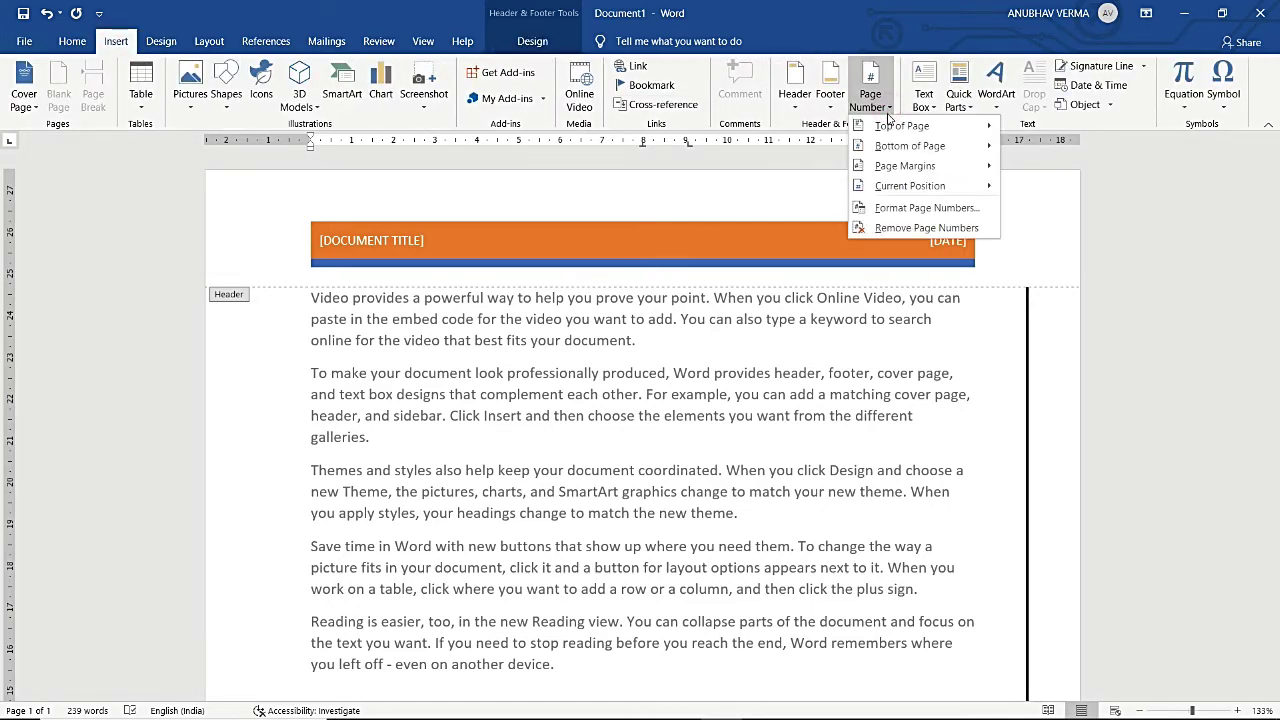
mouse_move(902, 126)
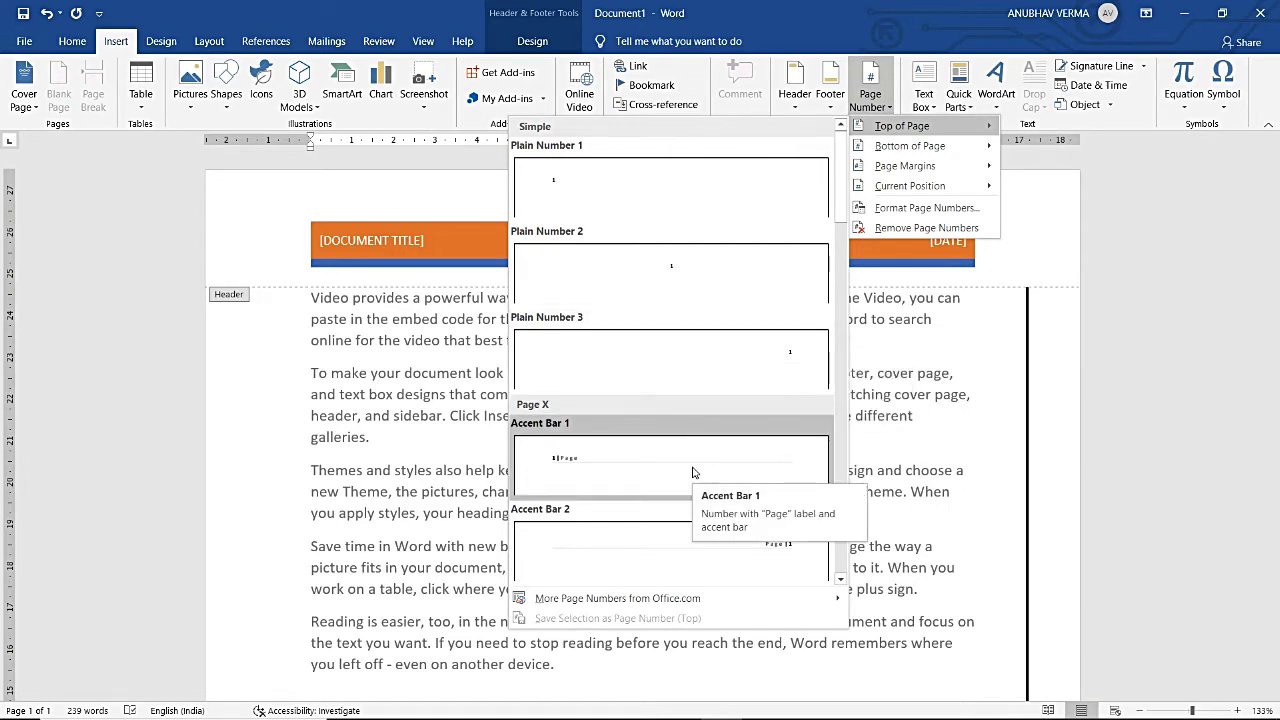
Step: Insert the Bold Numbers 2 'Page 1 of 1' page number at the top and review it
scroll(693, 472, "down", 3)
scroll(690, 480, "down", 3)
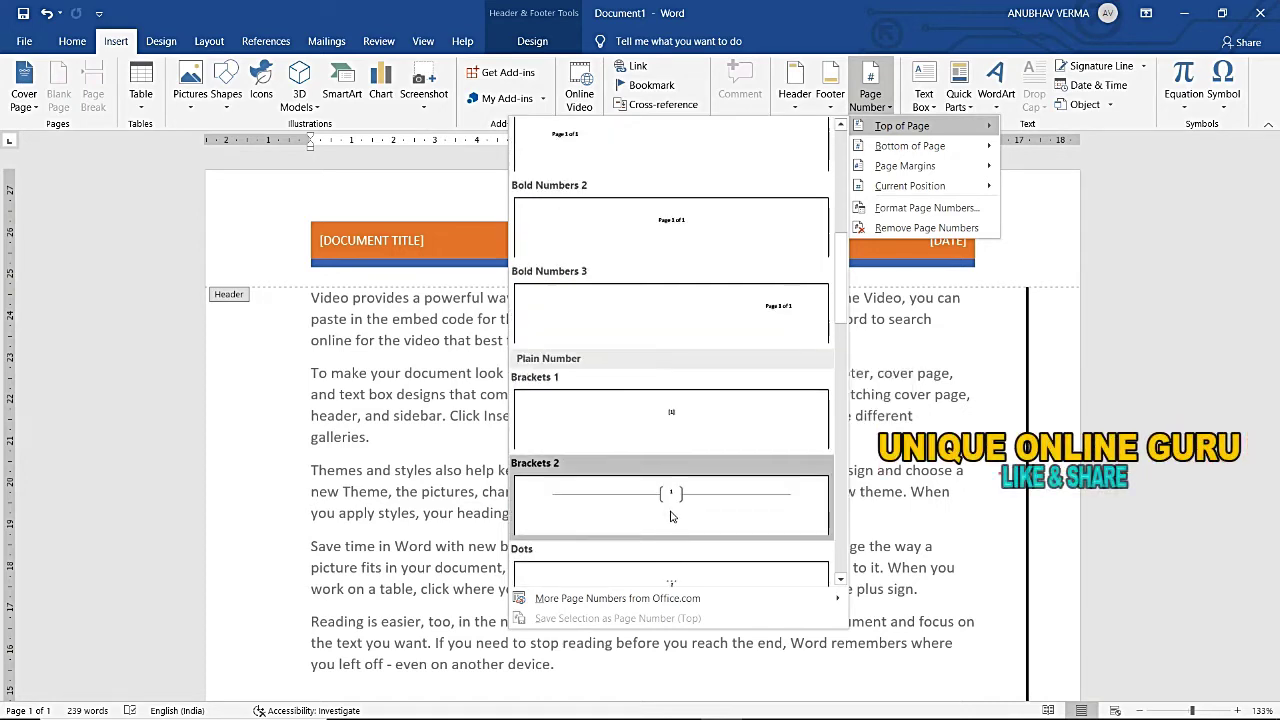
left_click(665, 240)
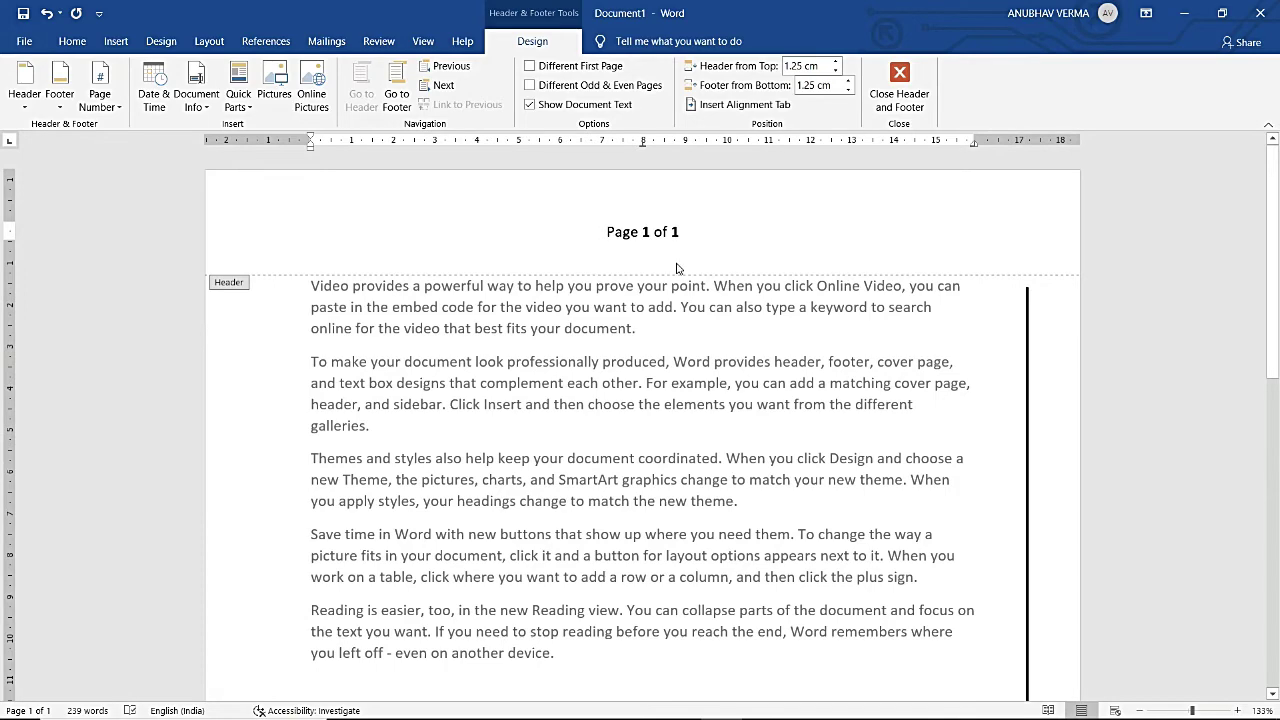
scroll(677, 268, "down", 10)
scroll(677, 268, "up", 2)
scroll(677, 266, "up", 7)
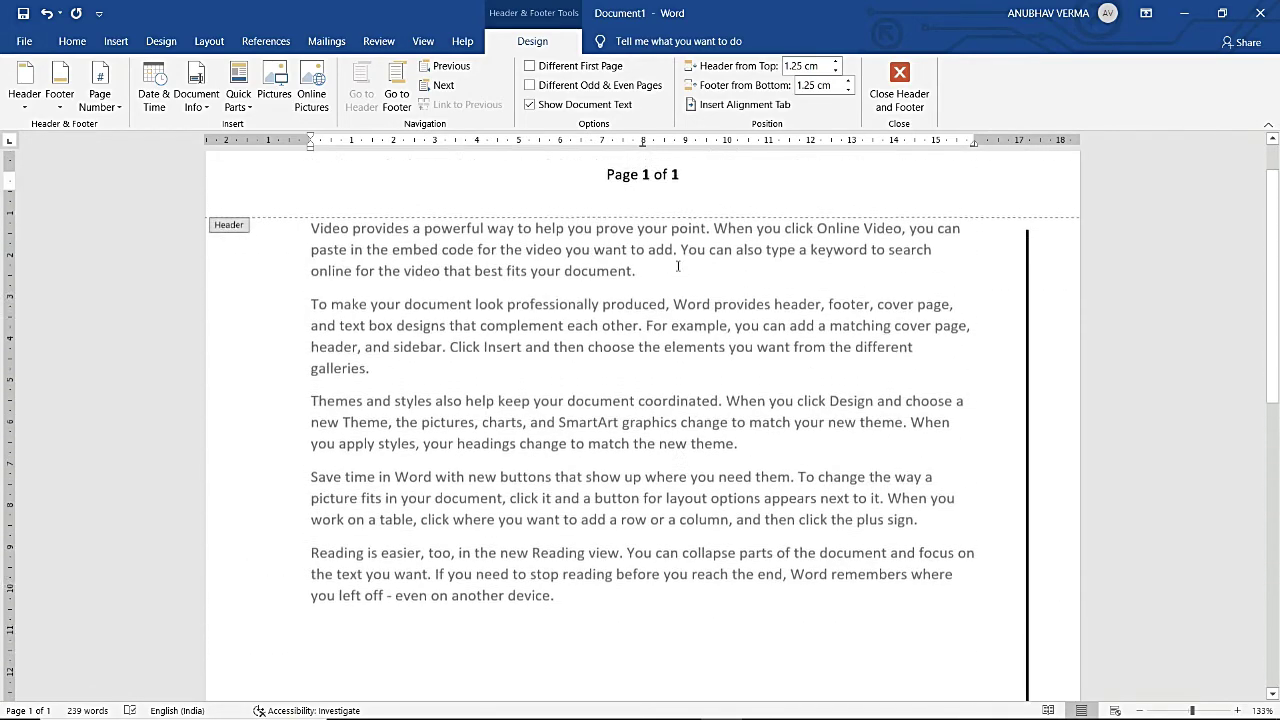
scroll(677, 266, "up", 1)
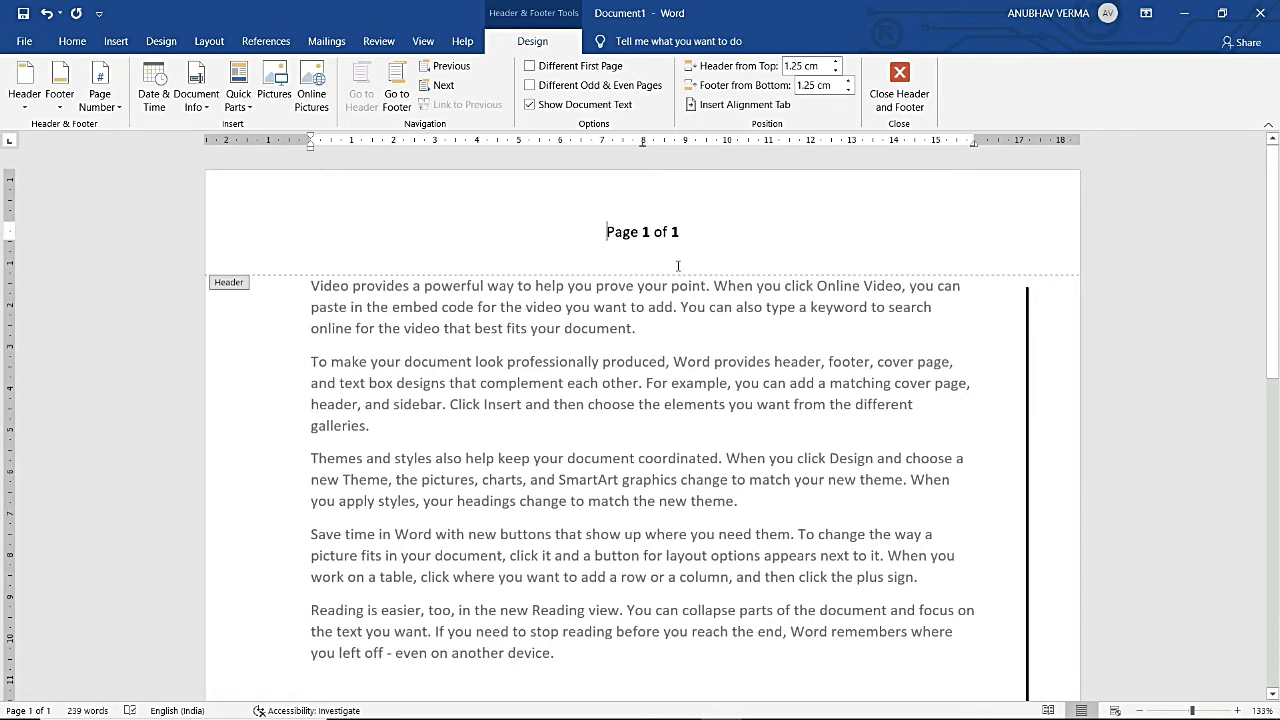
scroll(677, 266, "down", 7)
scroll(677, 271, "up", 5)
scroll(677, 271, "up", 5)
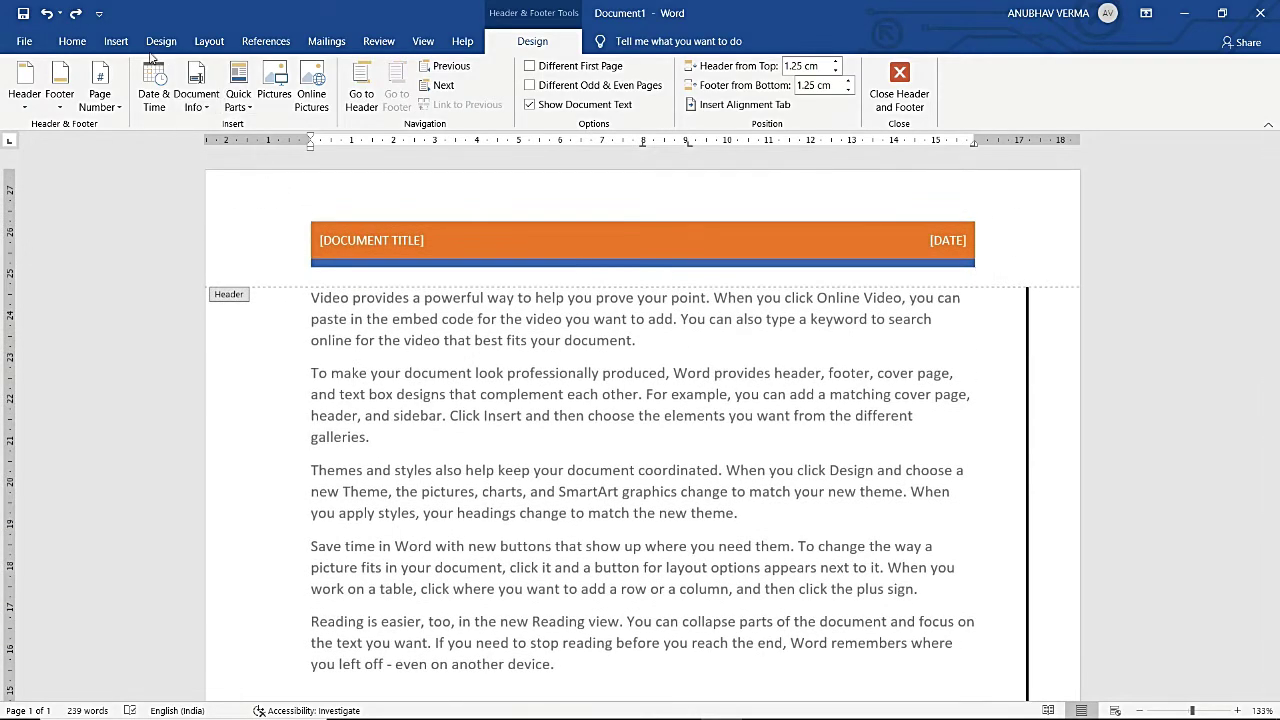
left_click(116, 41)
Step: Insert the tan Rounded Rectangle page number 1 at the current position in the footer
left_click(866, 100)
mouse_move(909, 146)
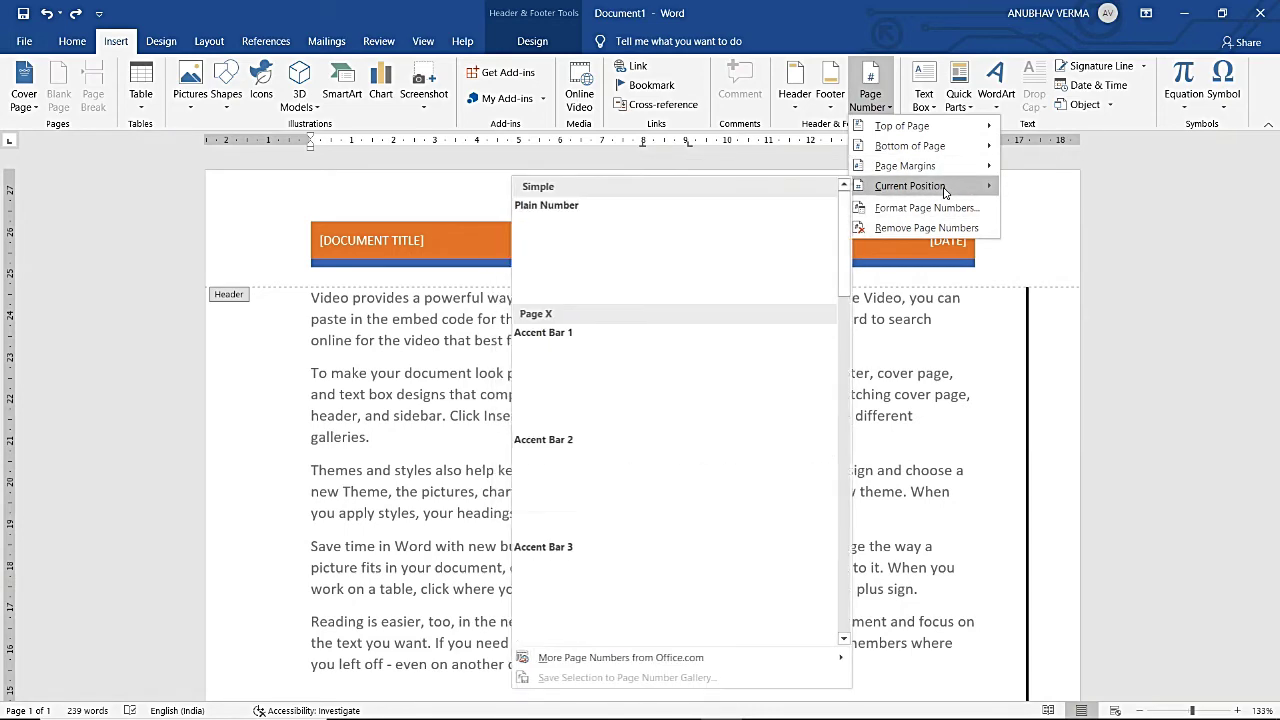
mouse_move(909, 186)
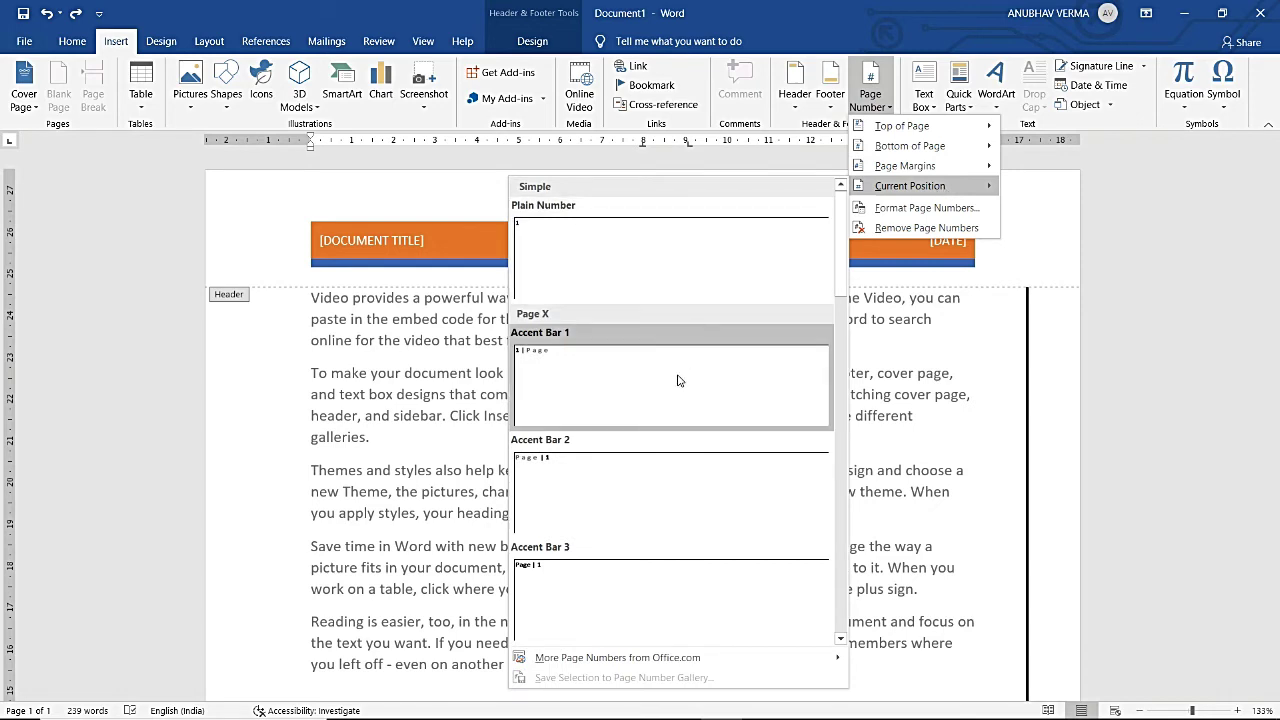
scroll(622, 580, "down", 5)
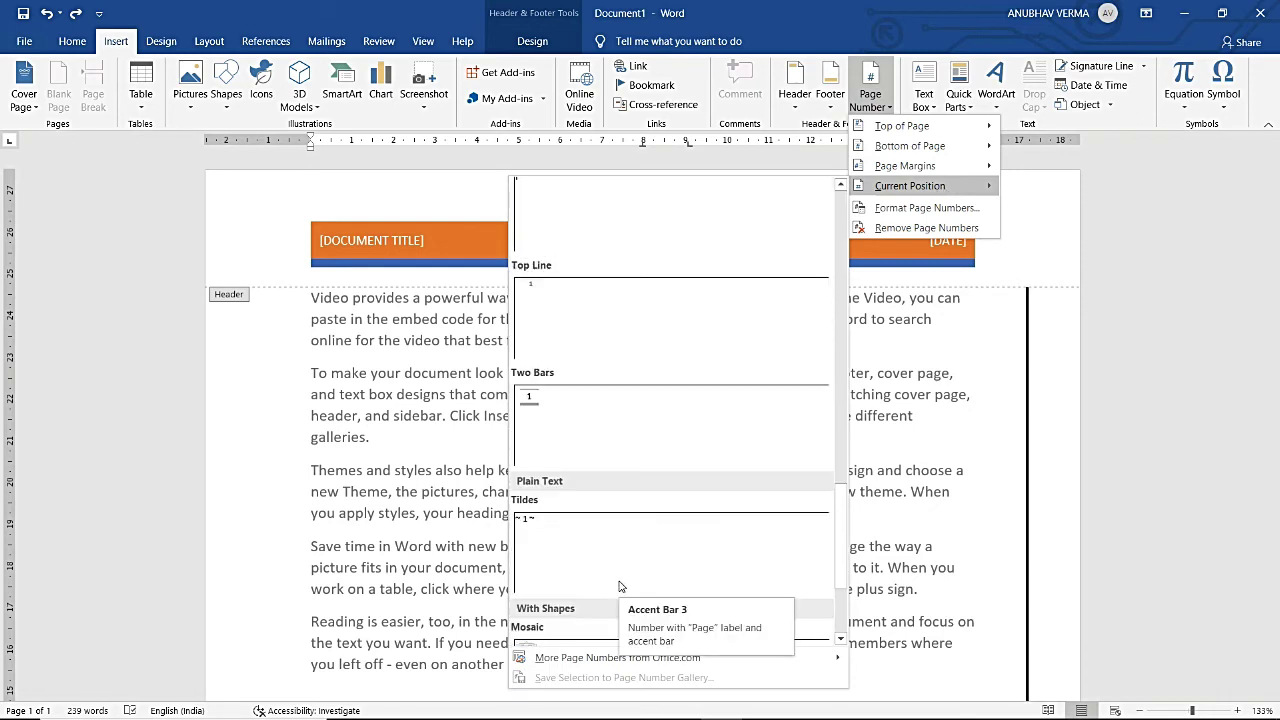
scroll(619, 586, "down", 2)
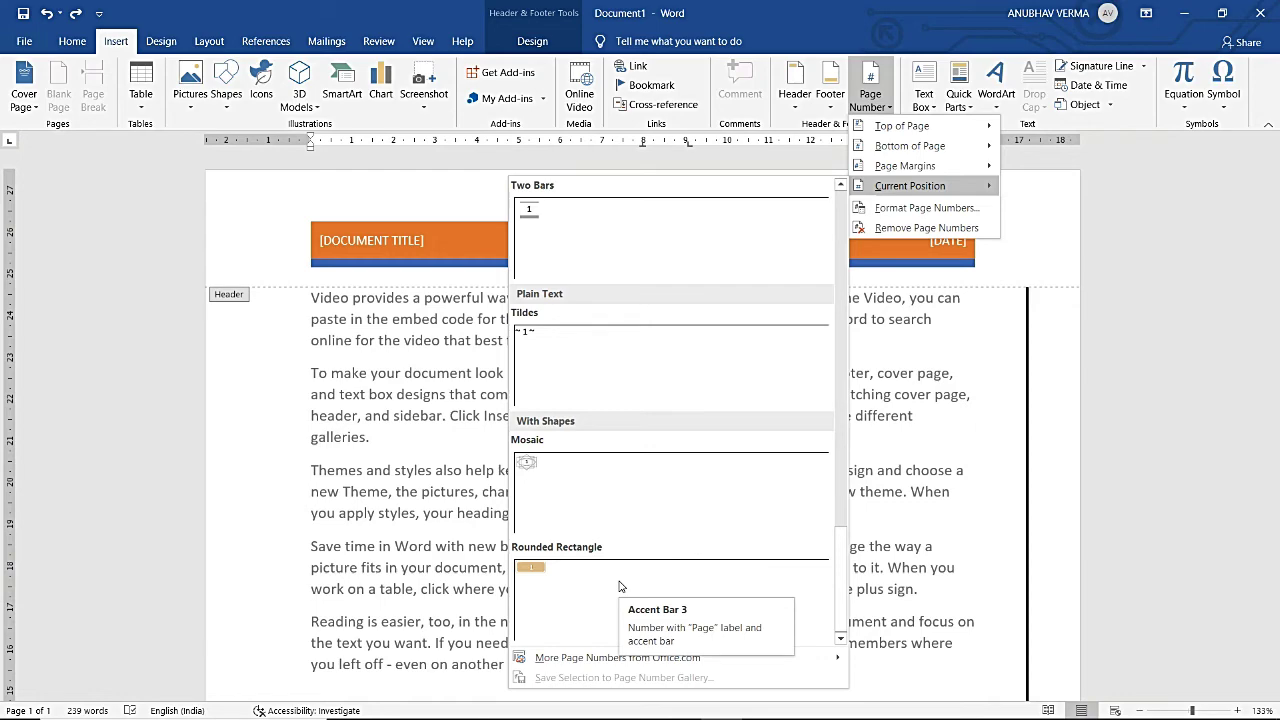
left_click(619, 586)
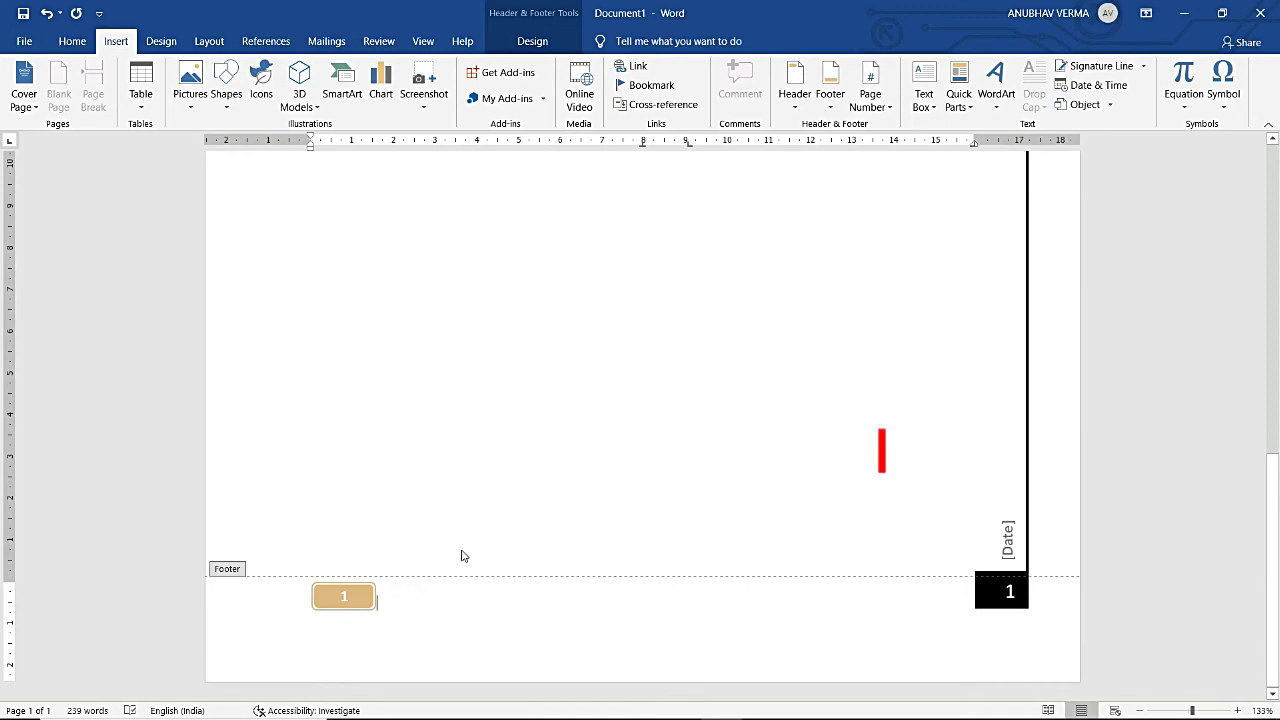
scroll(463, 552, "up", 3)
scroll(471, 543, "up", 3)
scroll(519, 310, "up", 3)
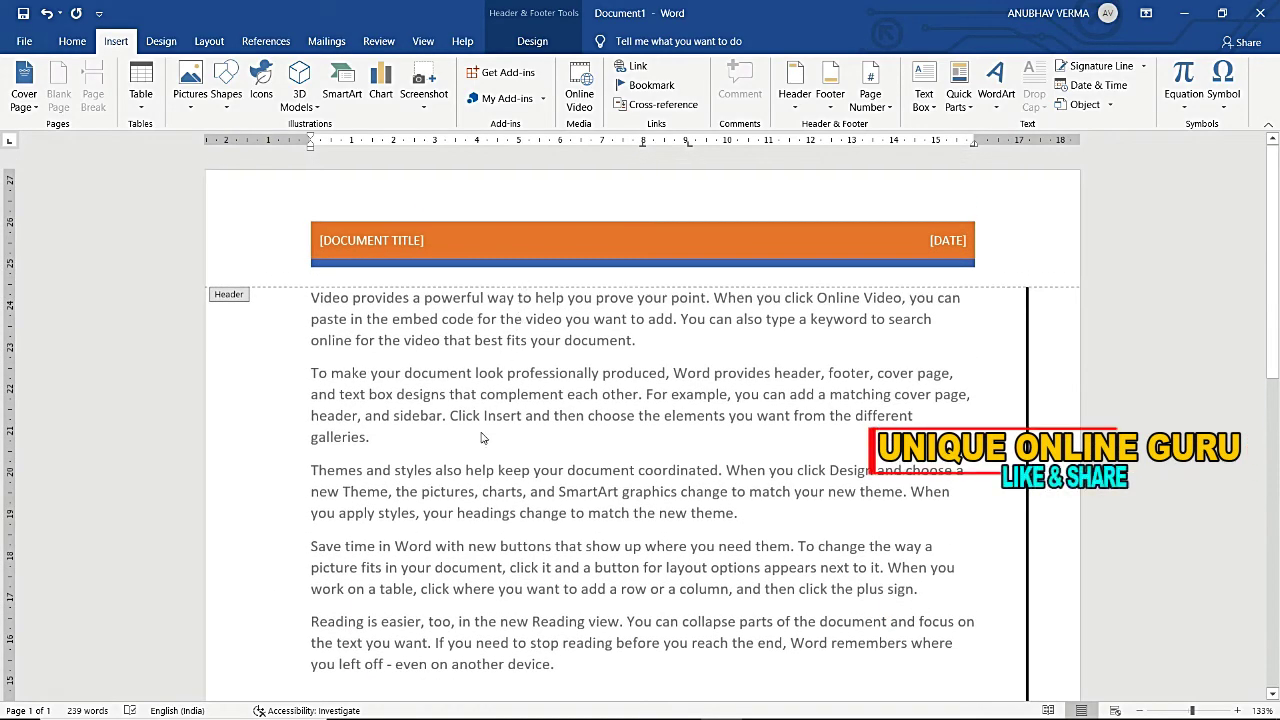
scroll(479, 481, "down", 3)
scroll(474, 483, "down", 5)
scroll(474, 483, "up", 3)
scroll(474, 483, "up", 4)
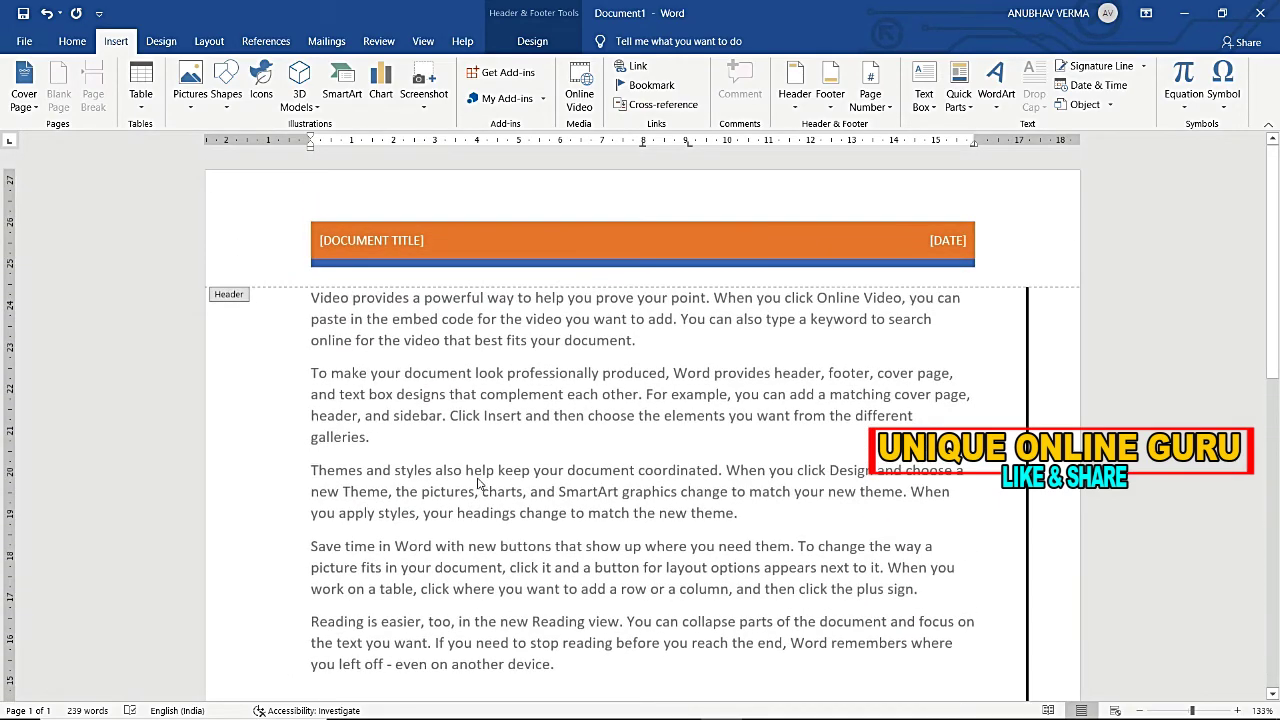